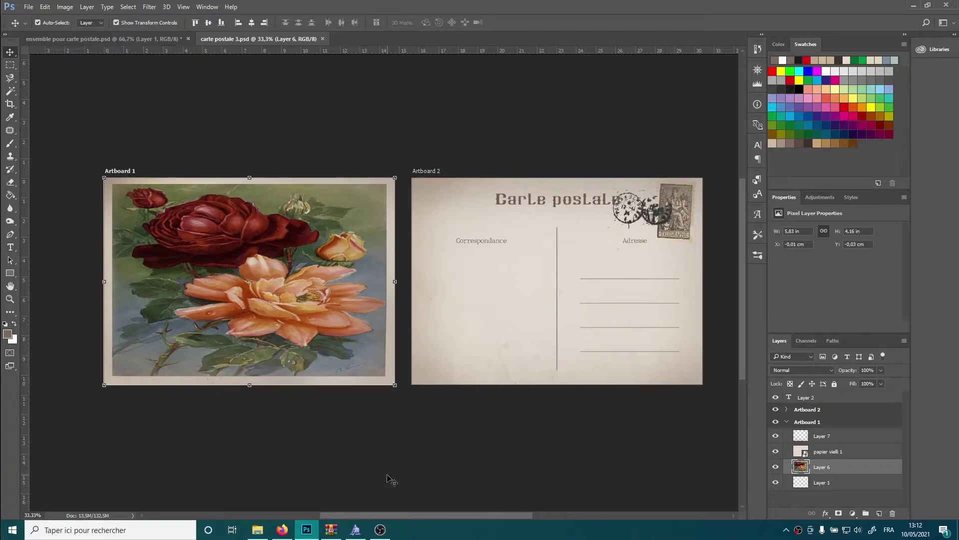
Step: Create a landscape A6 print document, 148 × 105 mm at 300 ppi, named "carte postale", with artboards enabled
click(28, 7)
click(33, 18)
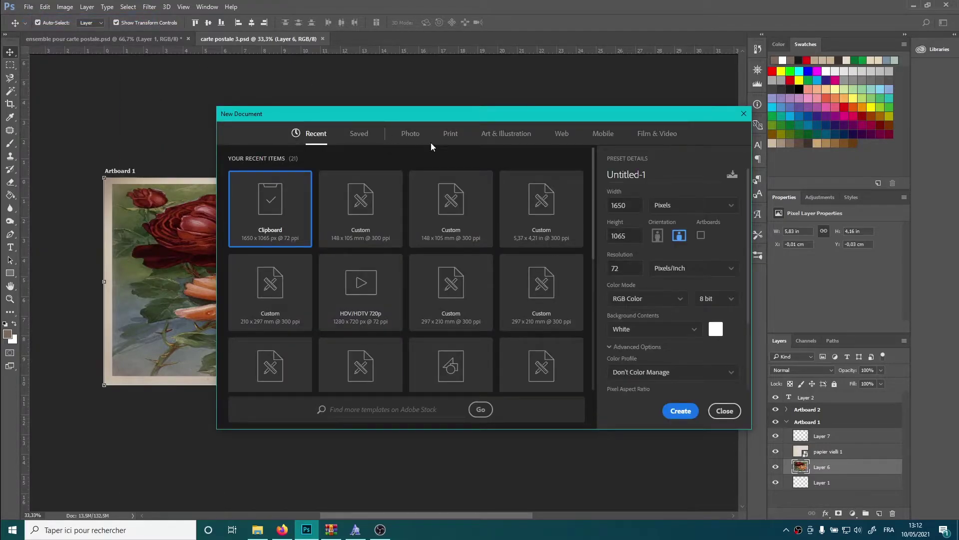
click(450, 135)
click(289, 318)
click(679, 236)
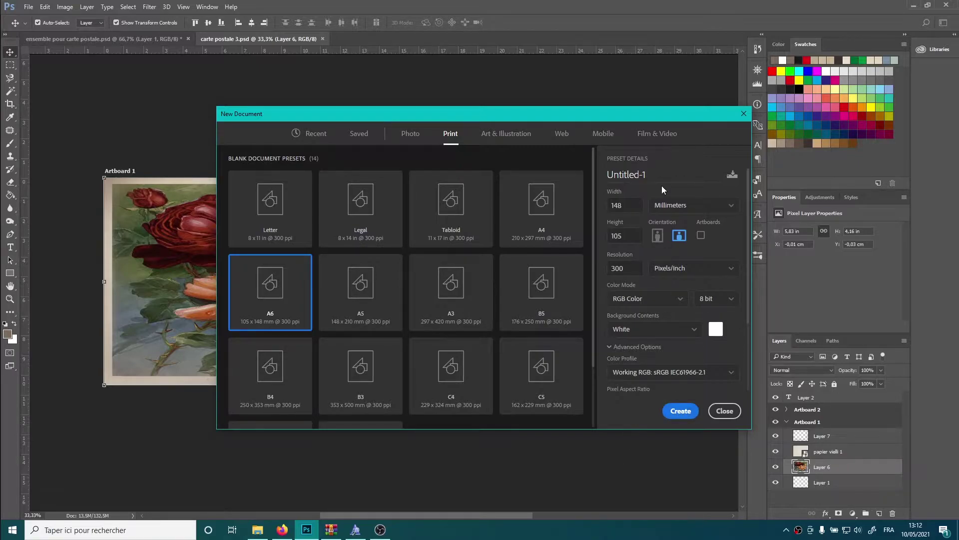
drag(653, 174, 572, 178)
text(carte postale)
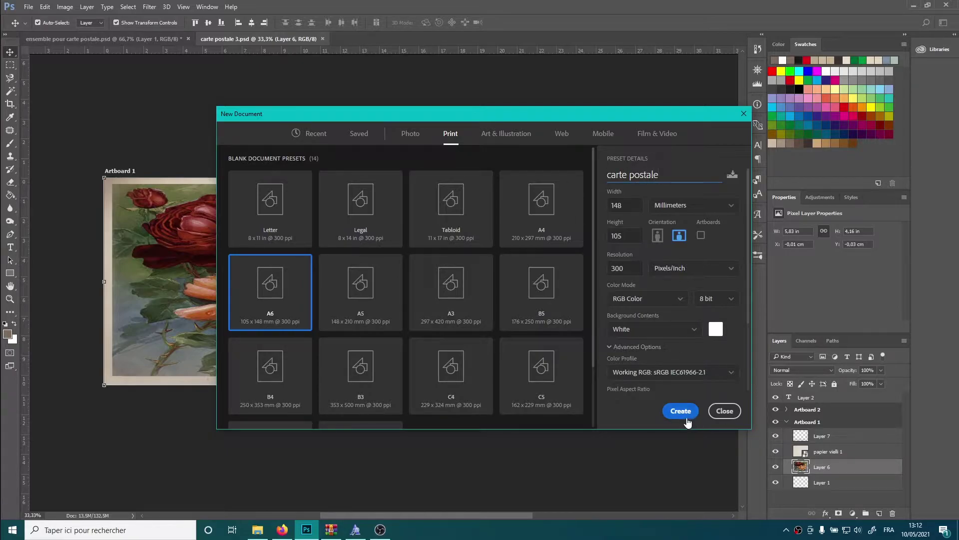
click(701, 238)
click(680, 411)
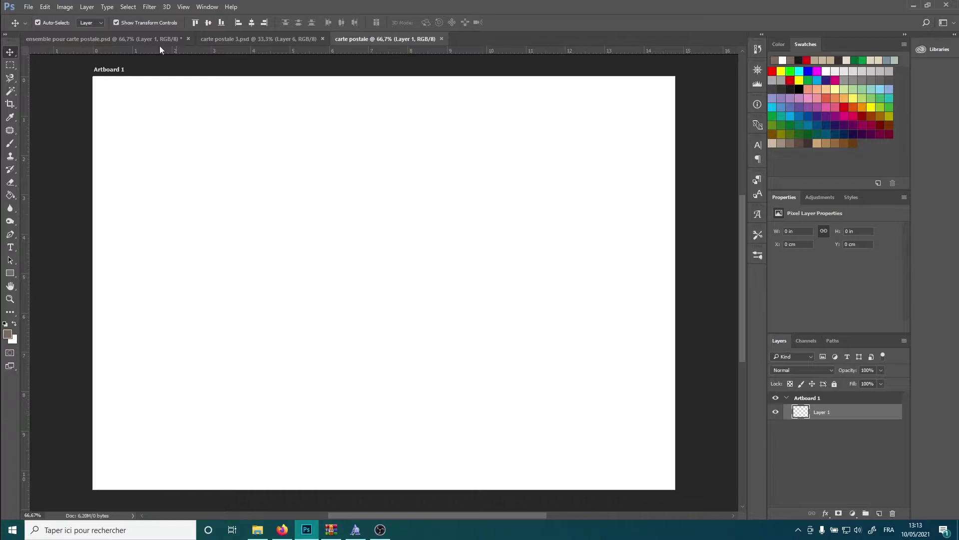
Step: Add a second artboard named "verso" at 1748 × 1240 px
click(87, 6)
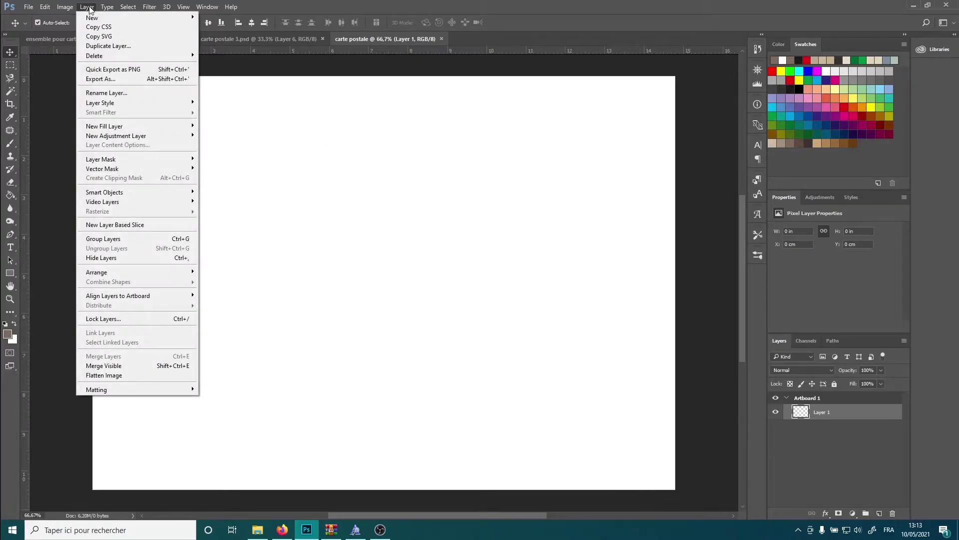
mouse_move(95, 17)
click(258, 57)
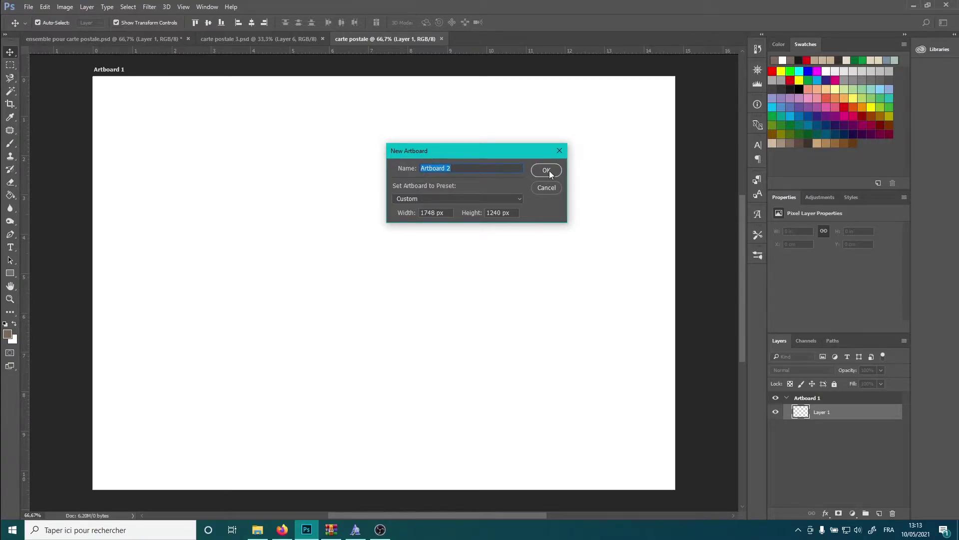
text(verso)
click(546, 171)
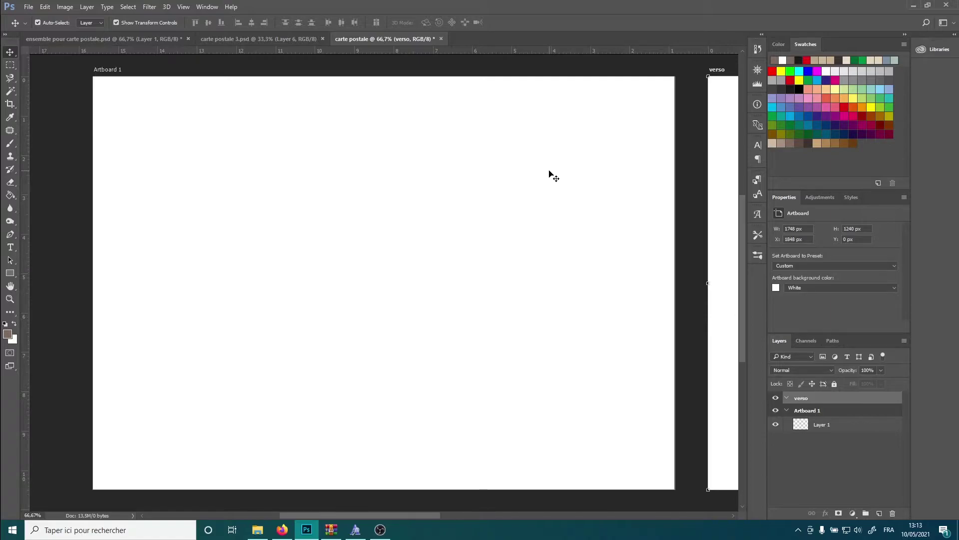
Step: Rename the first artboard, Artboard 1, as "recto"
key(ctrl+minus)
key(ctrl+minus)
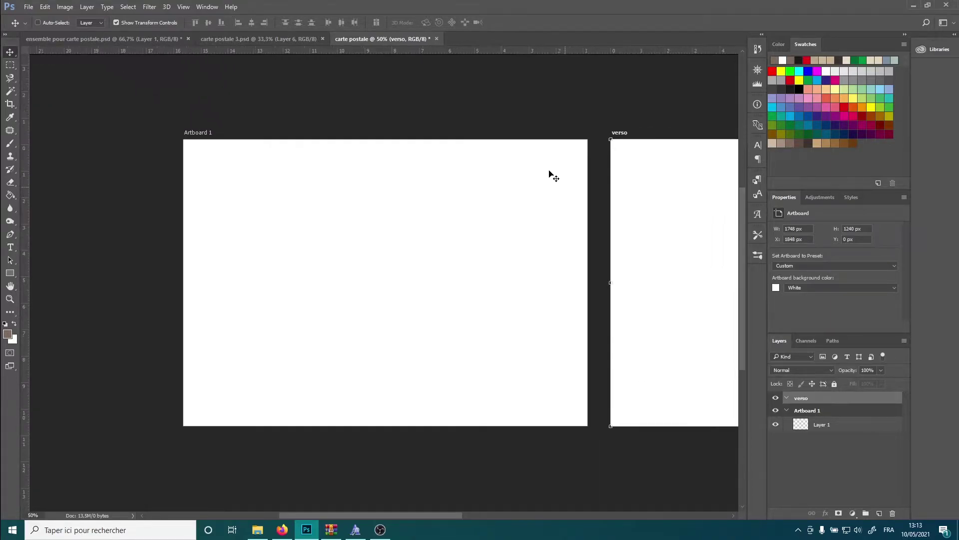
drag(356, 515, 397, 518)
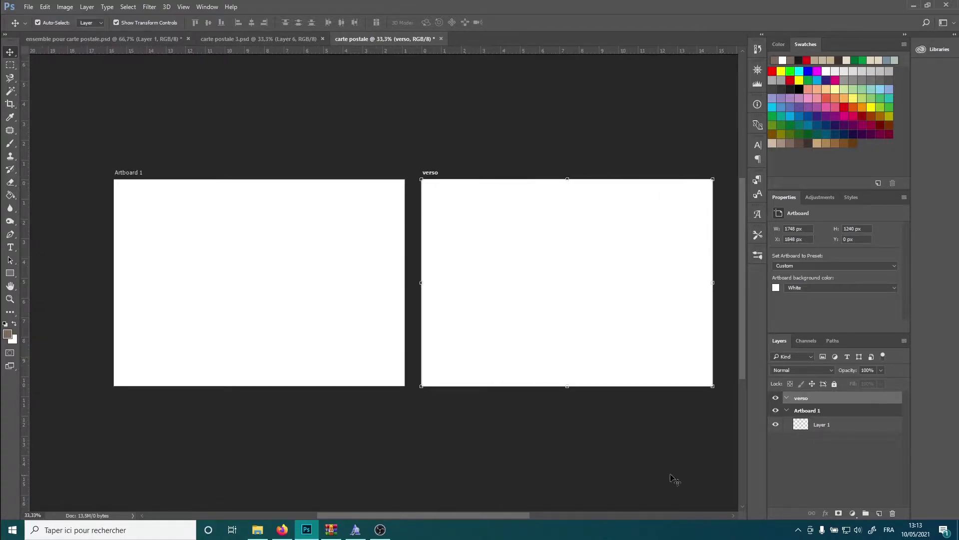
double_click(809, 410)
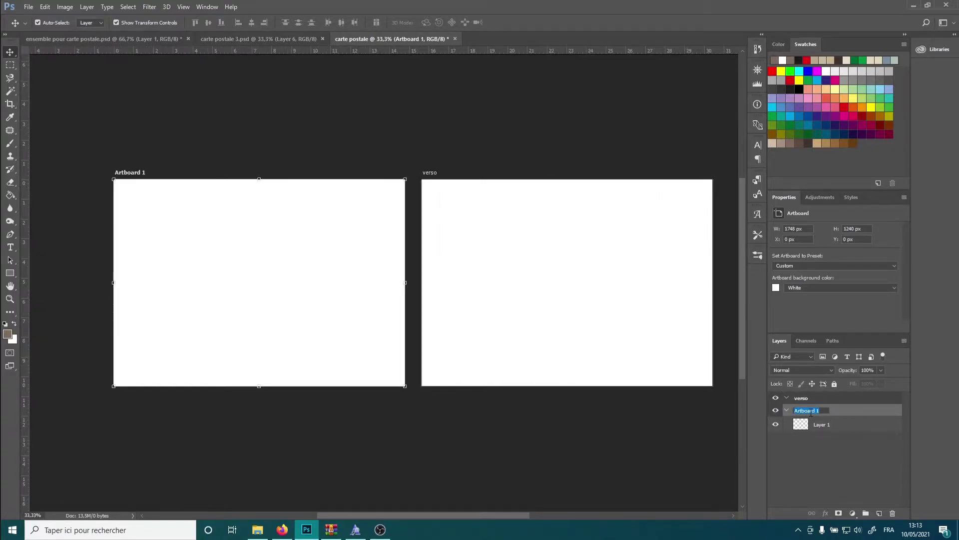
text(recto)
key(Return)
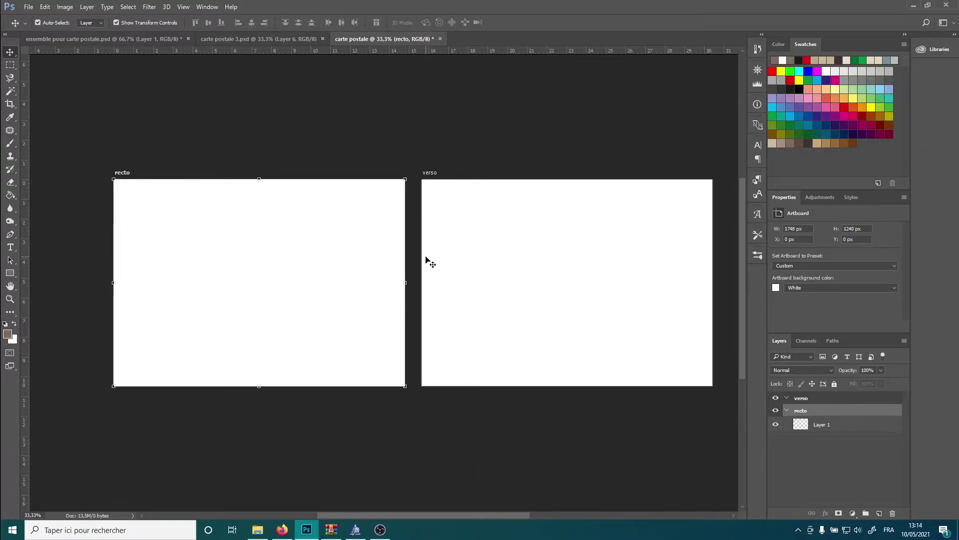
Step: Place a vertical and a horizontal guide through the centre of the verso artboard
click(835, 399)
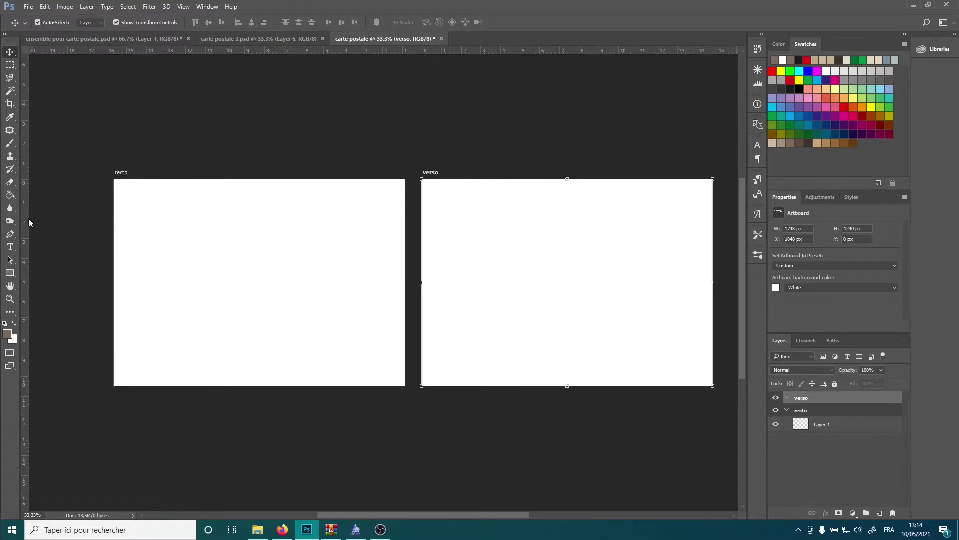
drag(26, 224, 568, 317)
drag(494, 54, 508, 282)
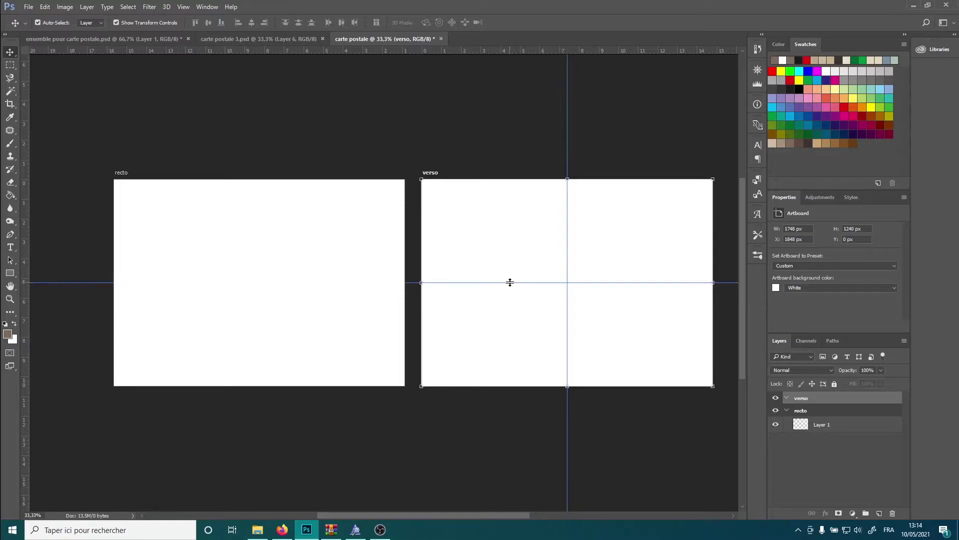
Step: Copy the timbre france 50c, tampon 1 and papier vielli 1 layers from "ensemble pour carte postale.psd" onto the verso artboard
drag(523, 515, 578, 517)
scroll(481, 472, down, 1)
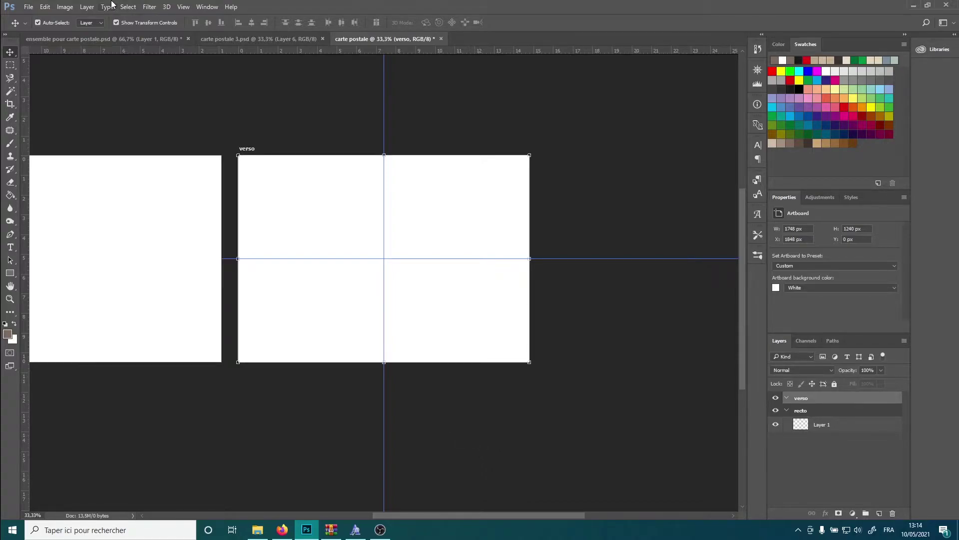
click(95, 39)
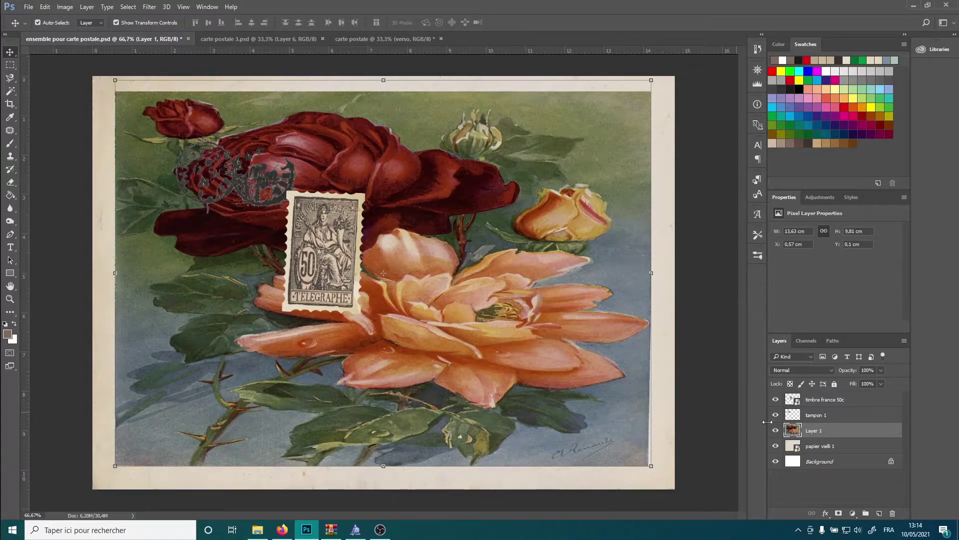
click(844, 446)
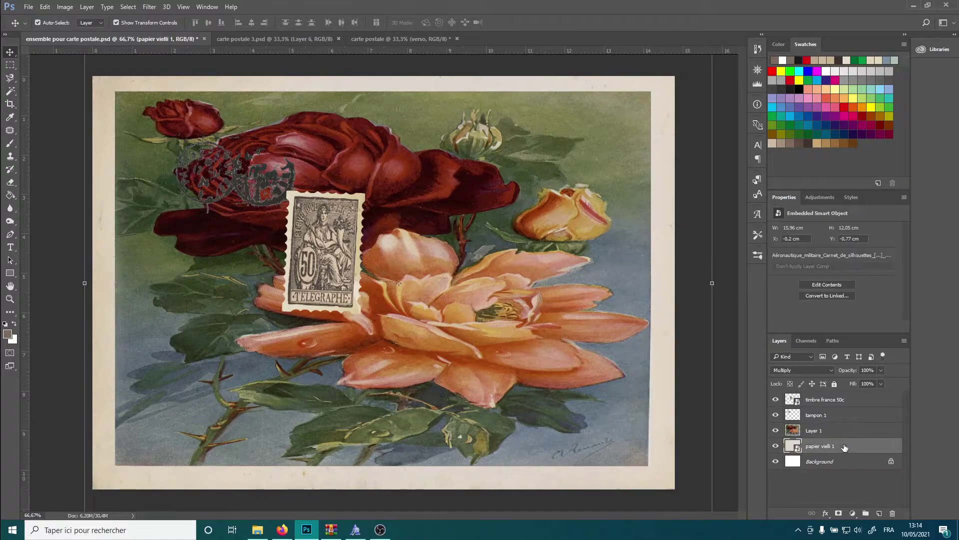
shift+click(835, 403)
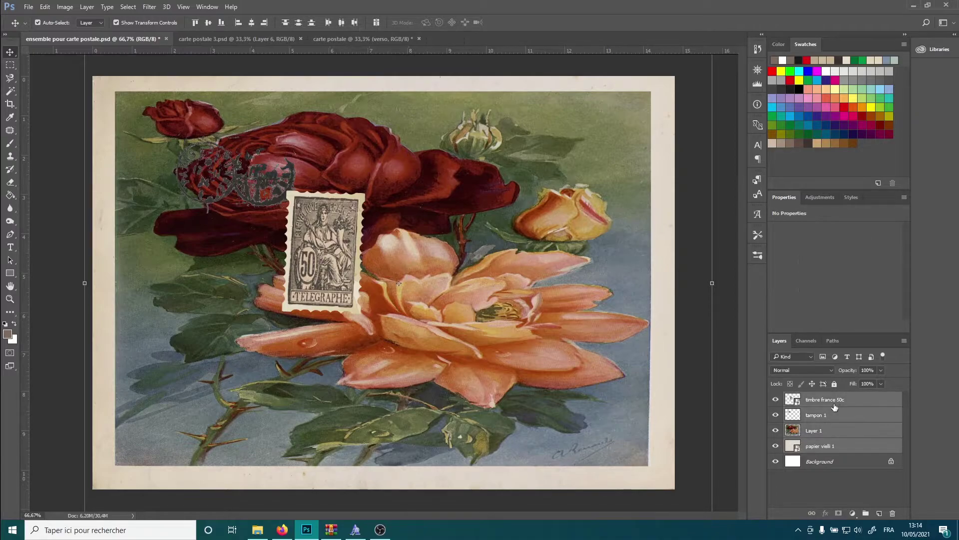
ctrl+click(832, 430)
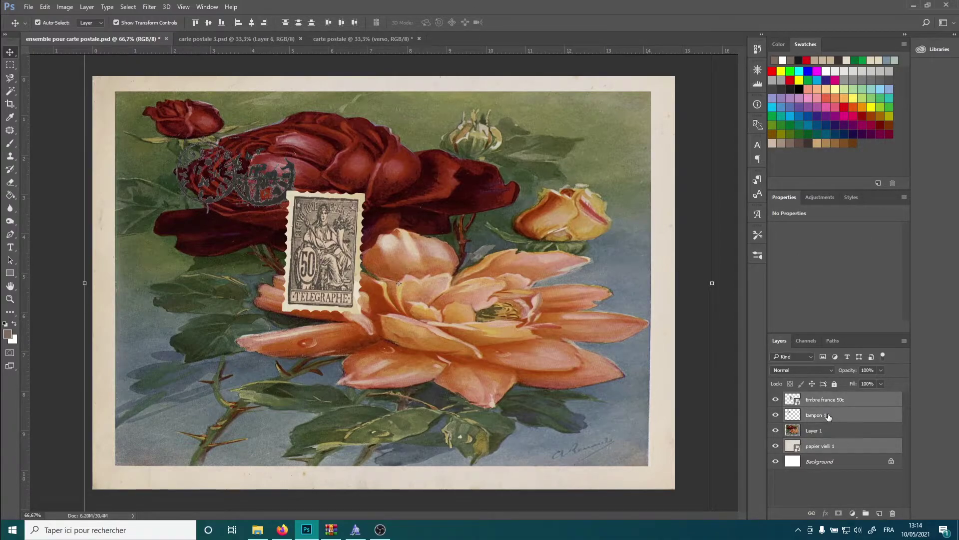
drag(828, 415, 425, 252)
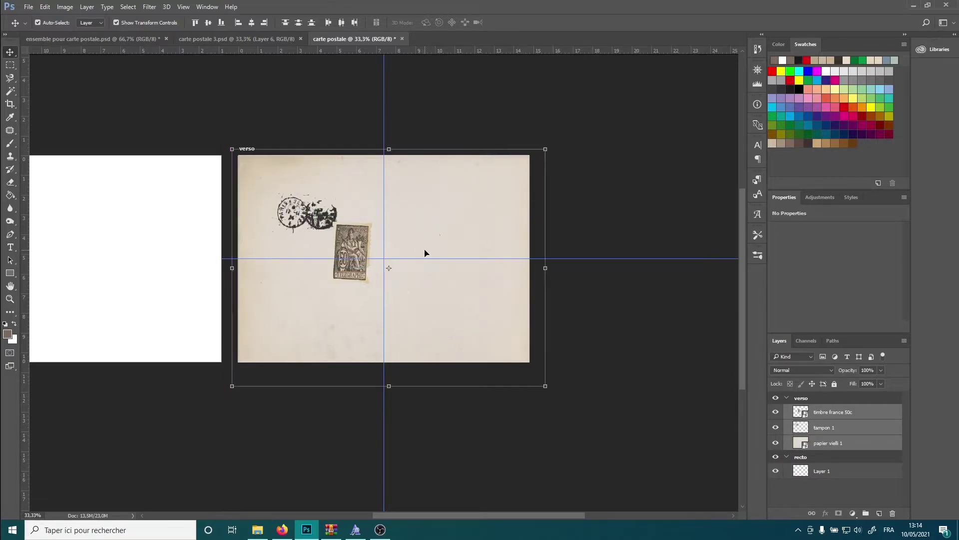
click(684, 399)
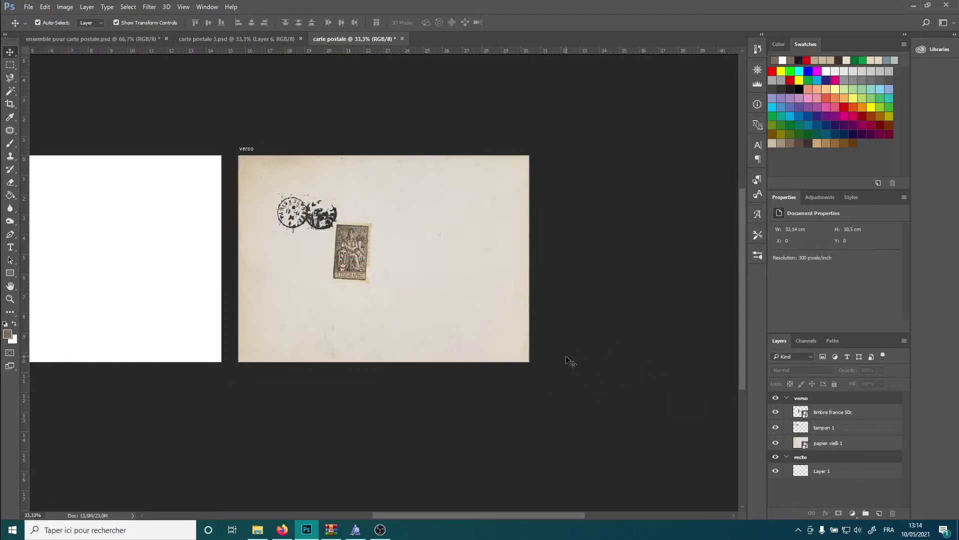
Step: Draw an unfilled dashed rectangle about 181 × 286 px with a grey-brown 4,68 px stroke in the verso artboard's upper right corner
click(822, 412)
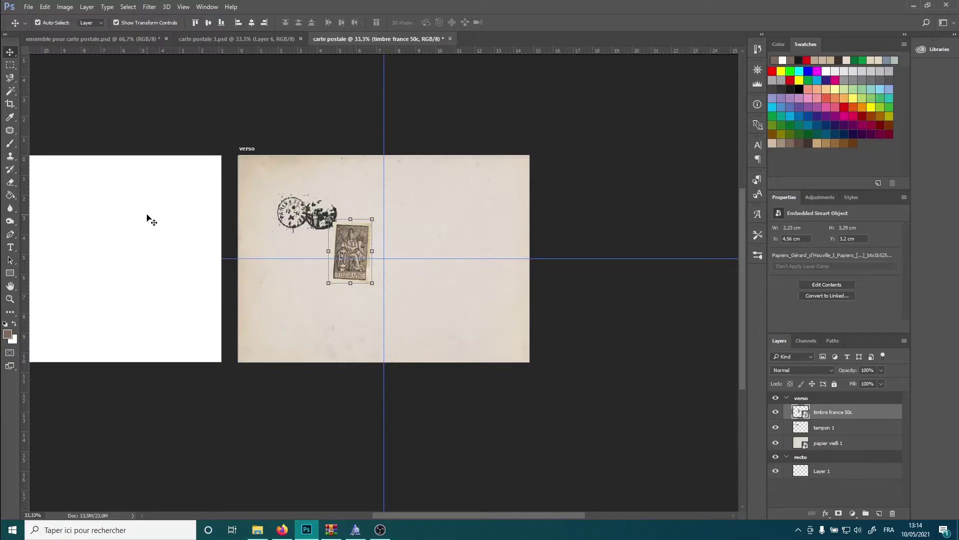
click(9, 273)
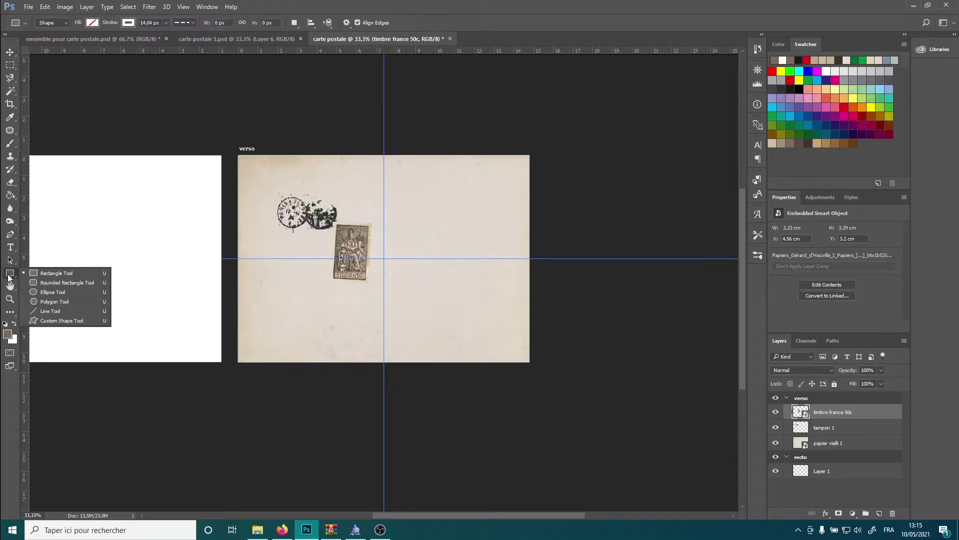
click(43, 275)
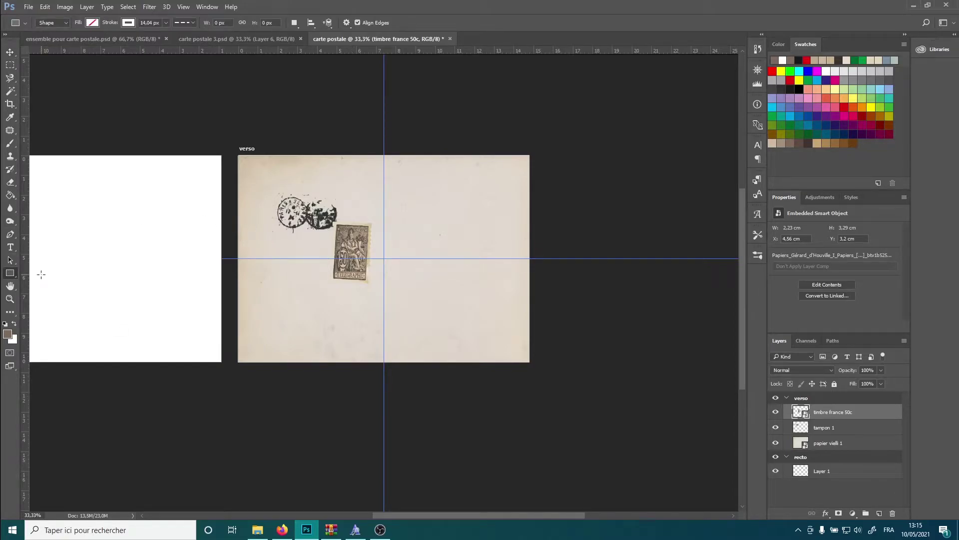
click(190, 23)
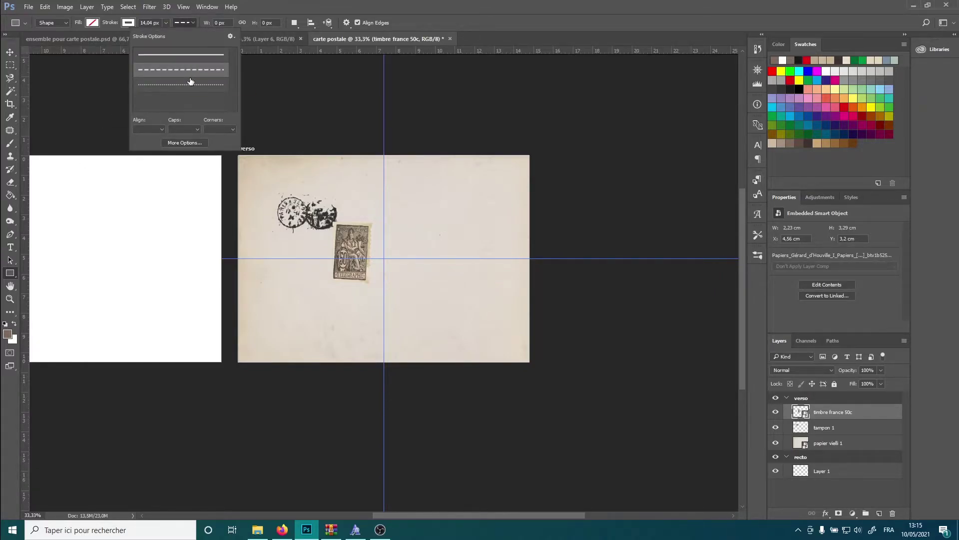
click(122, 23)
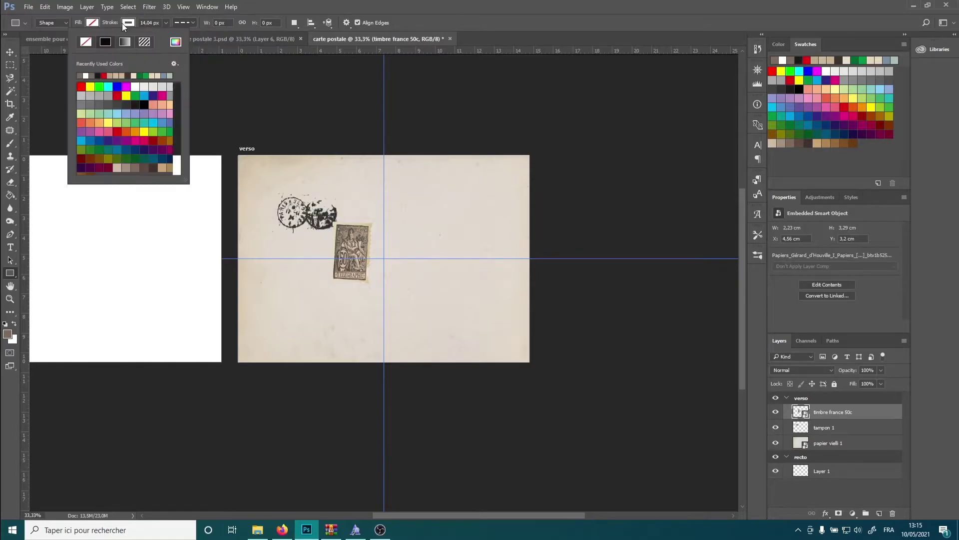
click(80, 75)
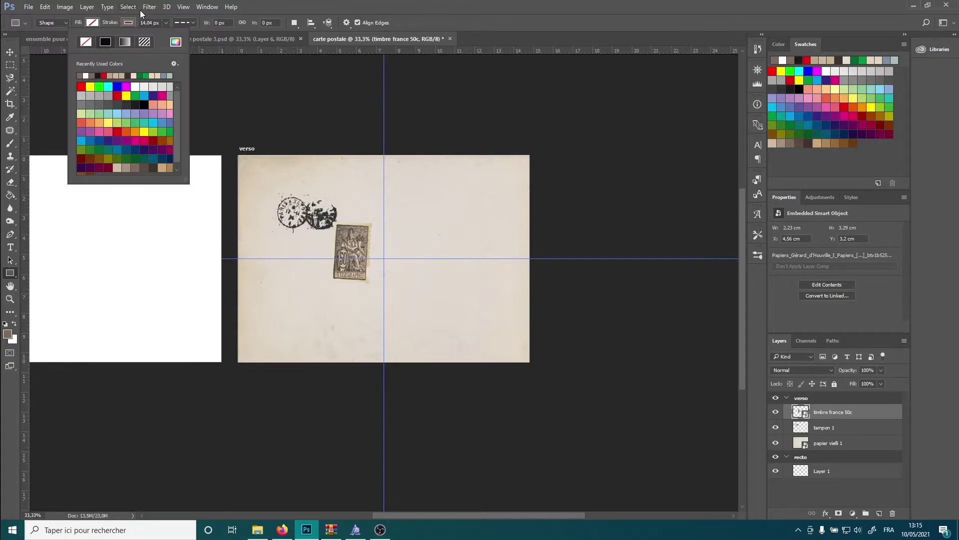
click(165, 23)
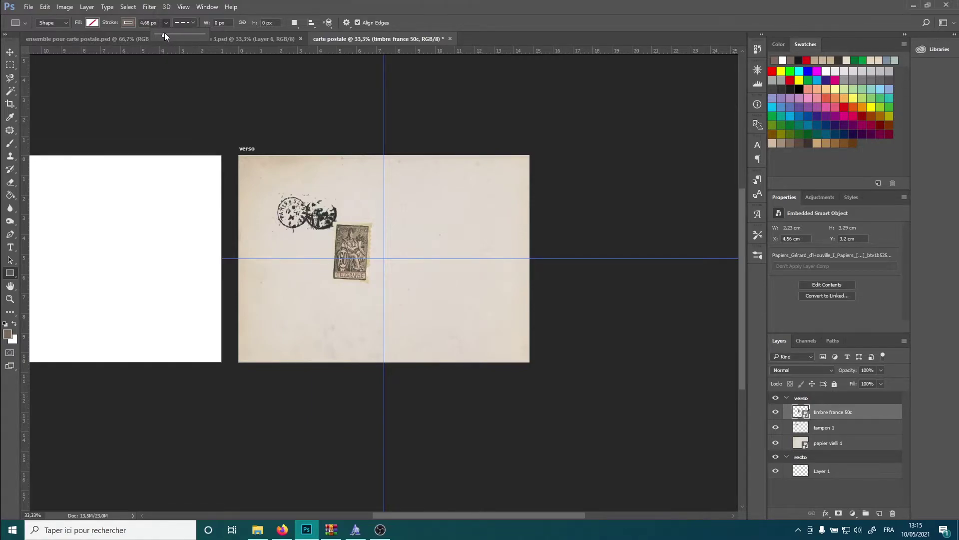
drag(487, 169, 519, 216)
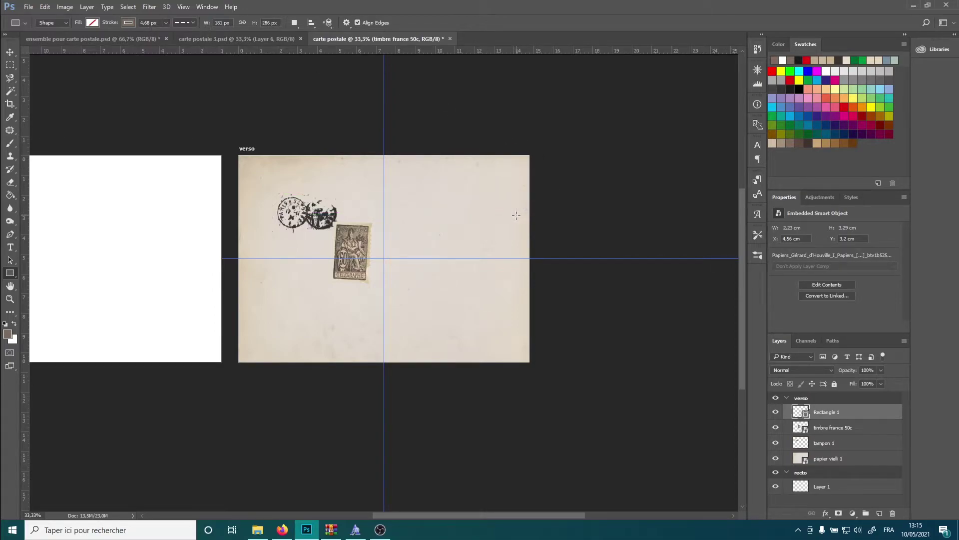
click(10, 52)
click(413, 137)
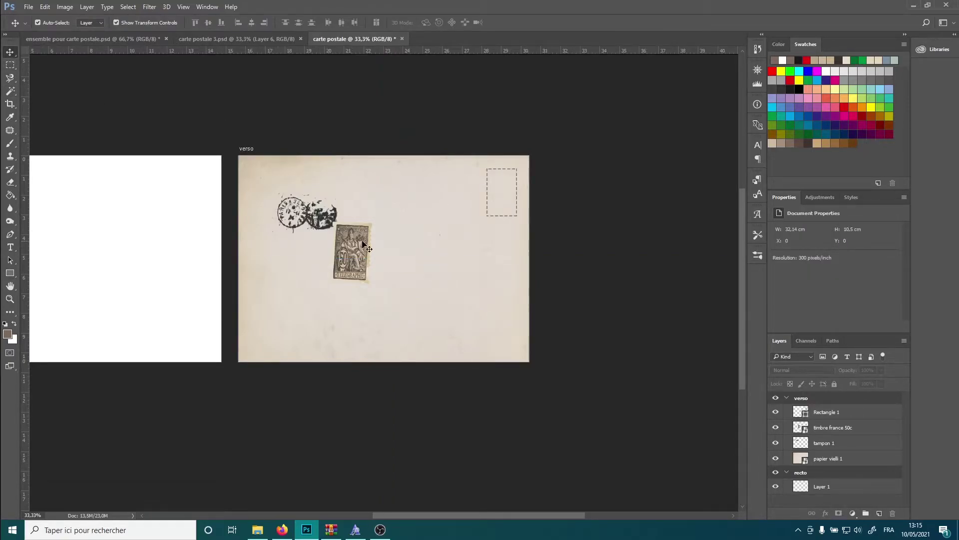
Step: Move the timbre france 50c stamp over the dashed rectangle in the verso's upper right corner
click(859, 429)
drag(356, 241, 525, 153)
key(ctrl+z)
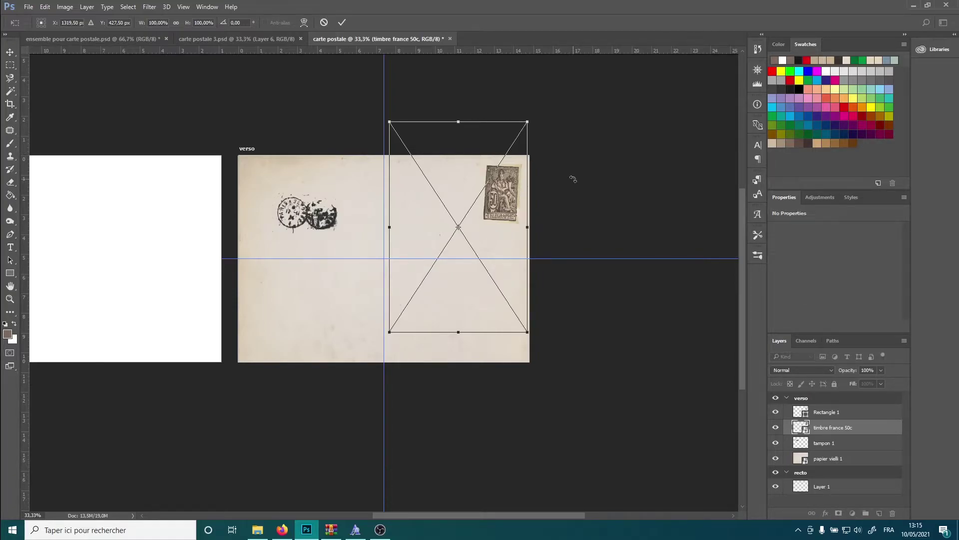
key(Escape)
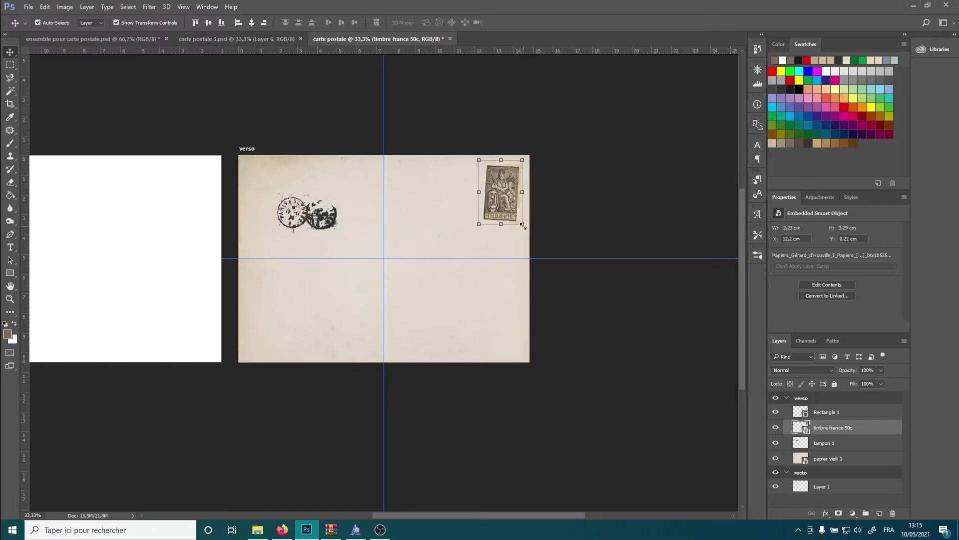
drag(471, 153, 472, 158)
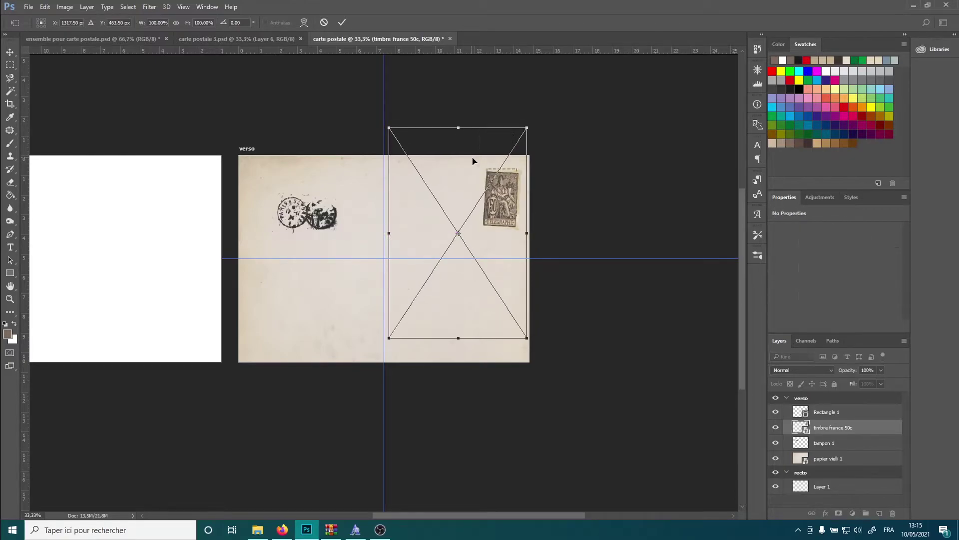
key(Return)
click(580, 193)
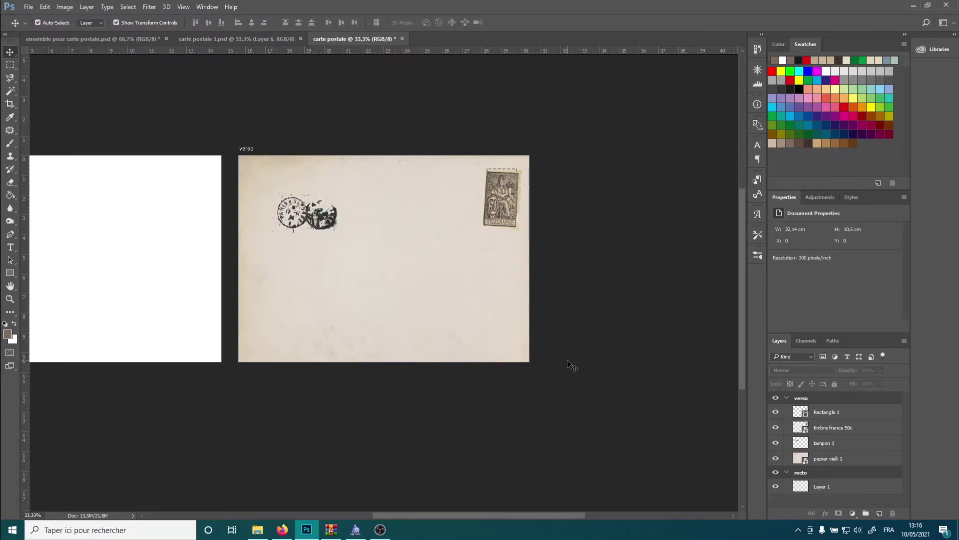
Step: Add the title "Carte postale" in 24 pt Vintage Postcard and centre it on the vertical guide along the verso's upper edge
click(10, 247)
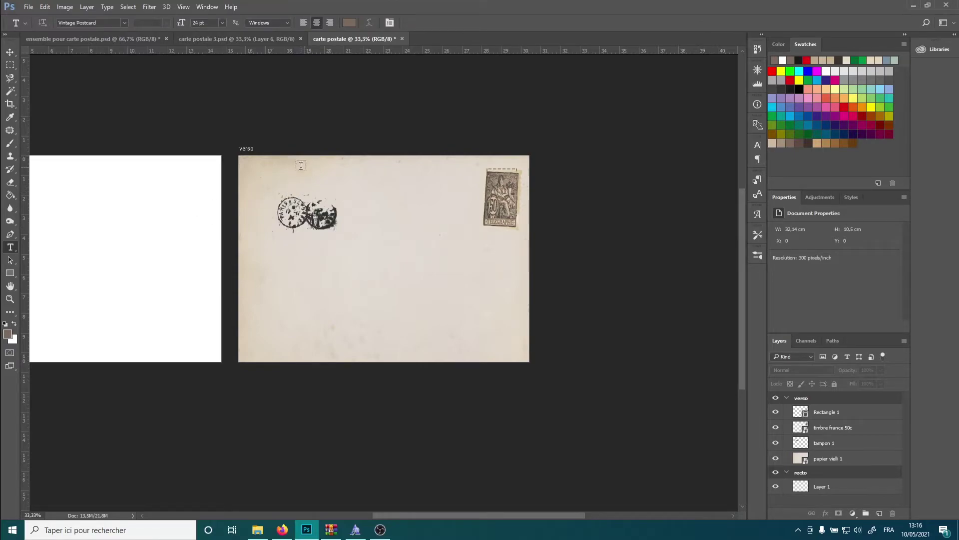
click(124, 23)
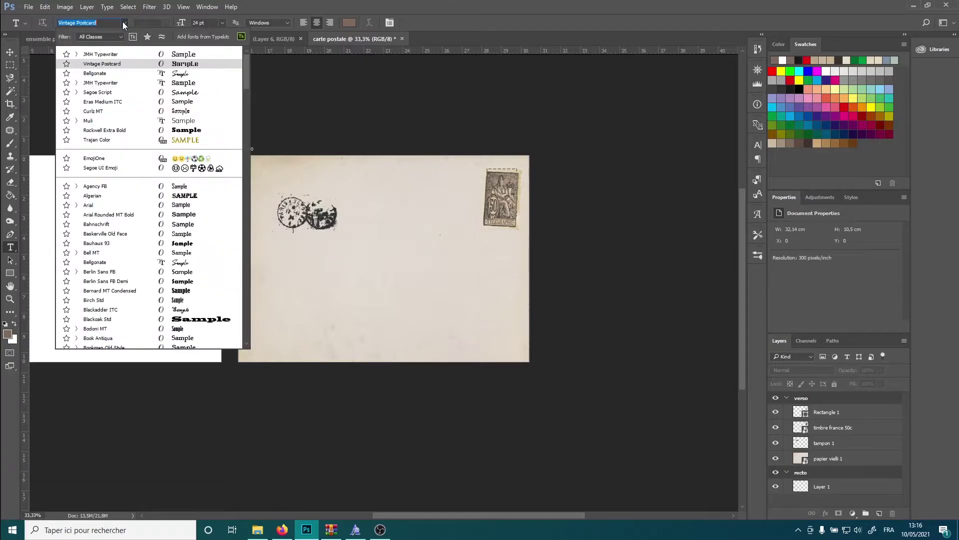
click(103, 64)
click(334, 178)
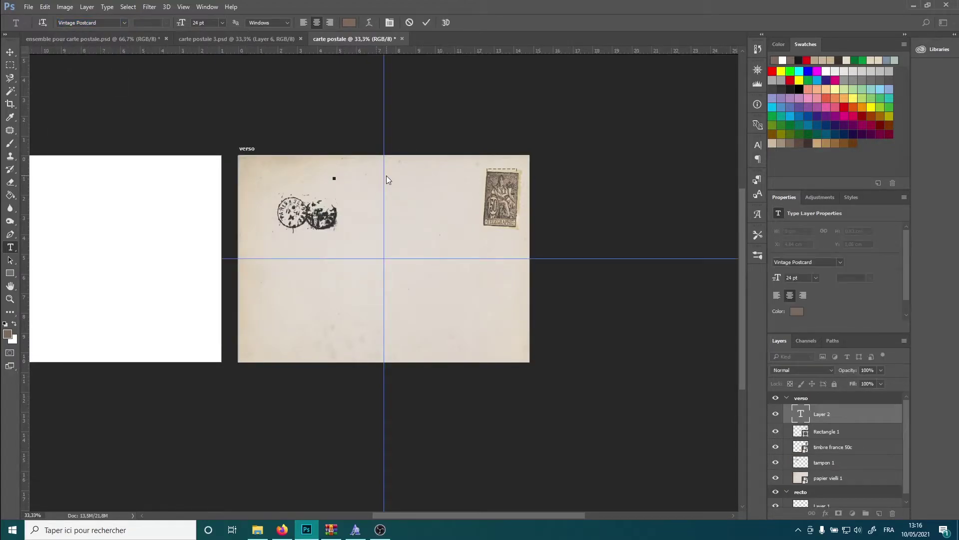
text(Carte postale)
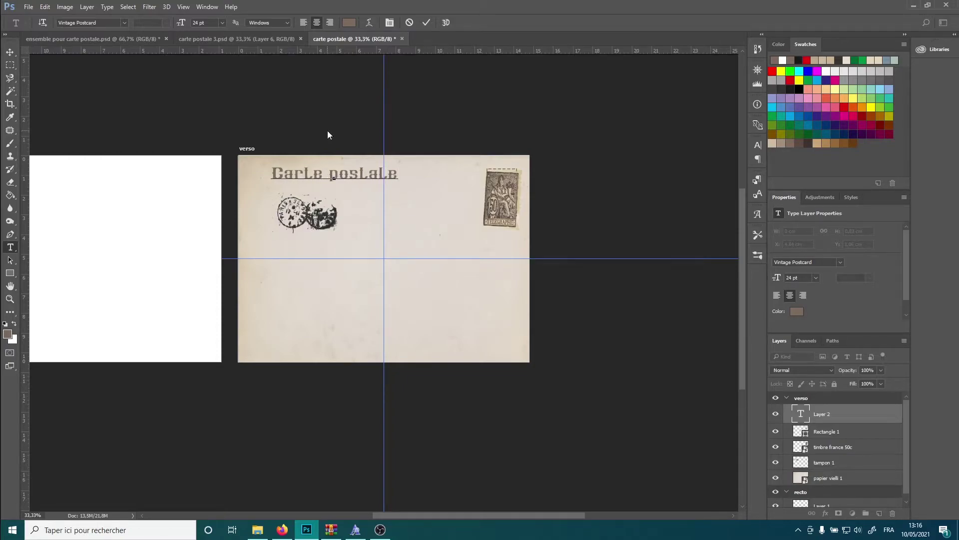
click(9, 50)
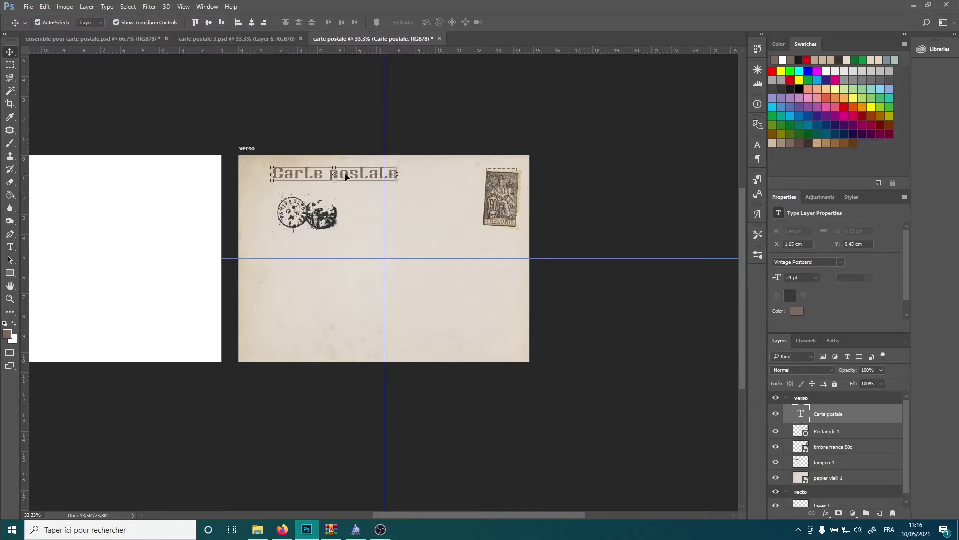
drag(354, 176, 404, 178)
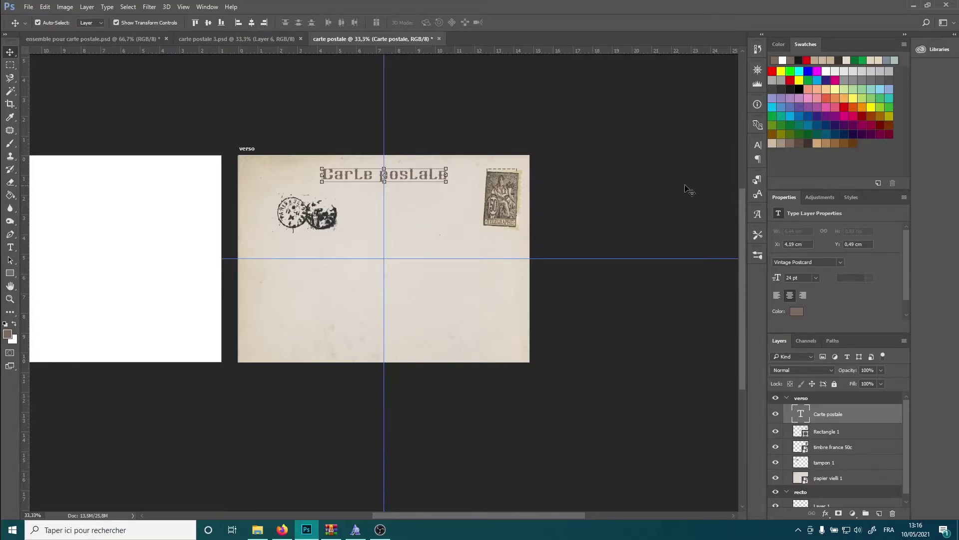
Step: Set the tracking of the "Carte postale" title to 100
click(758, 146)
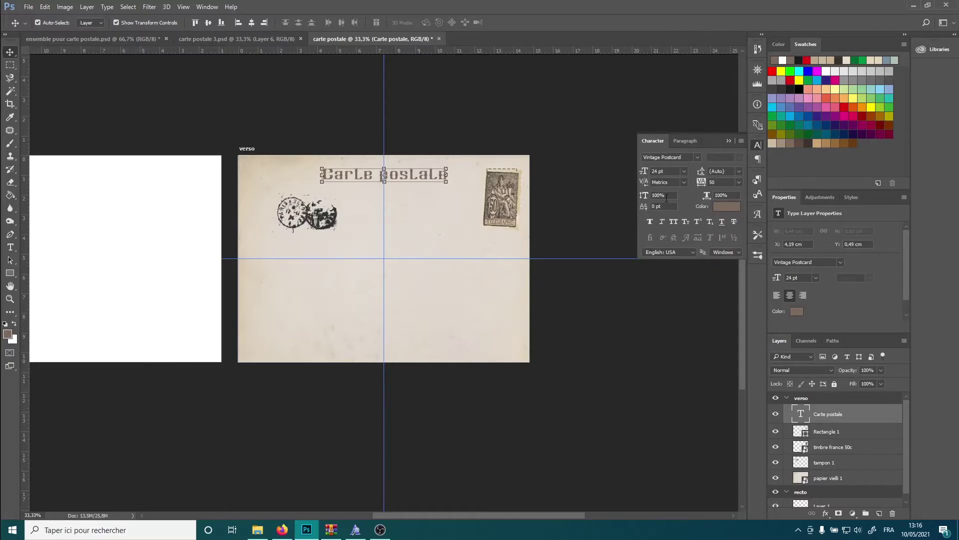
click(739, 182)
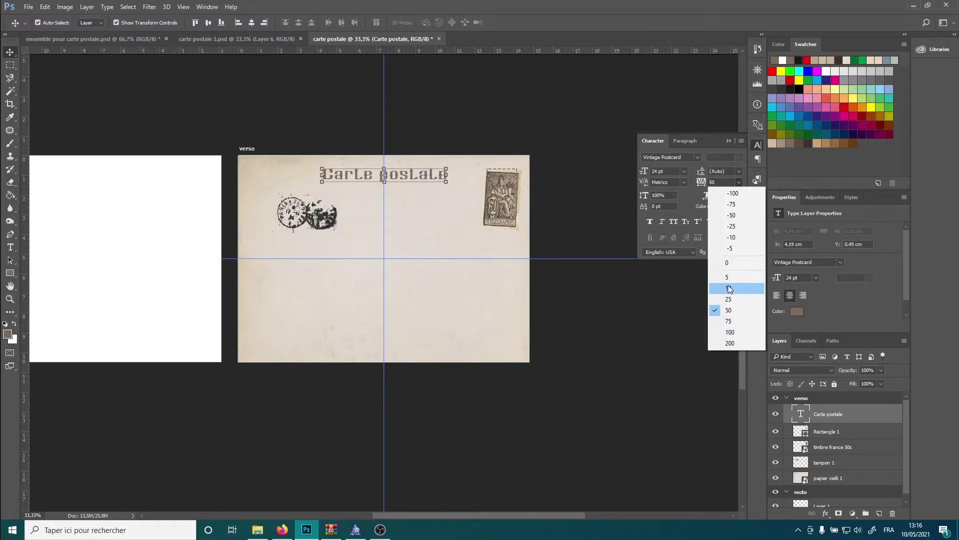
click(731, 332)
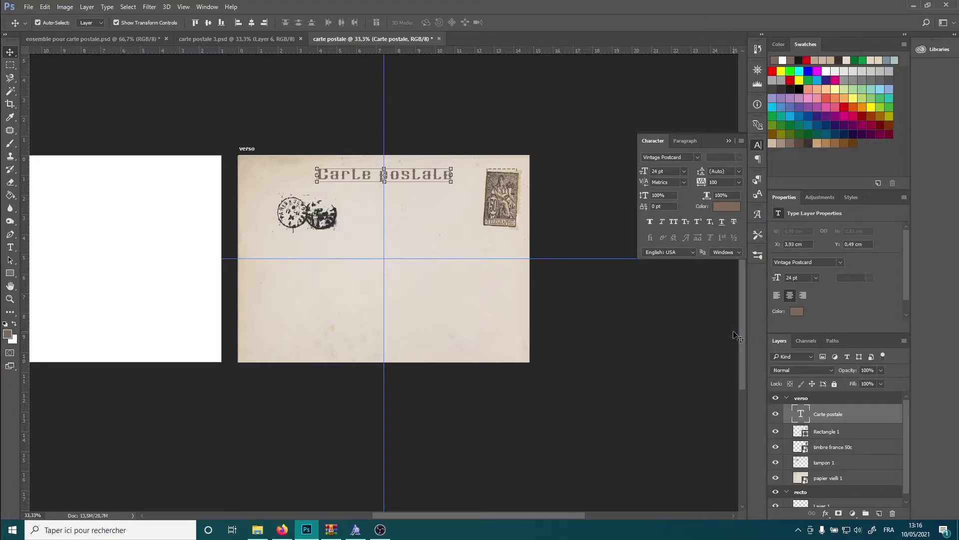
click(608, 367)
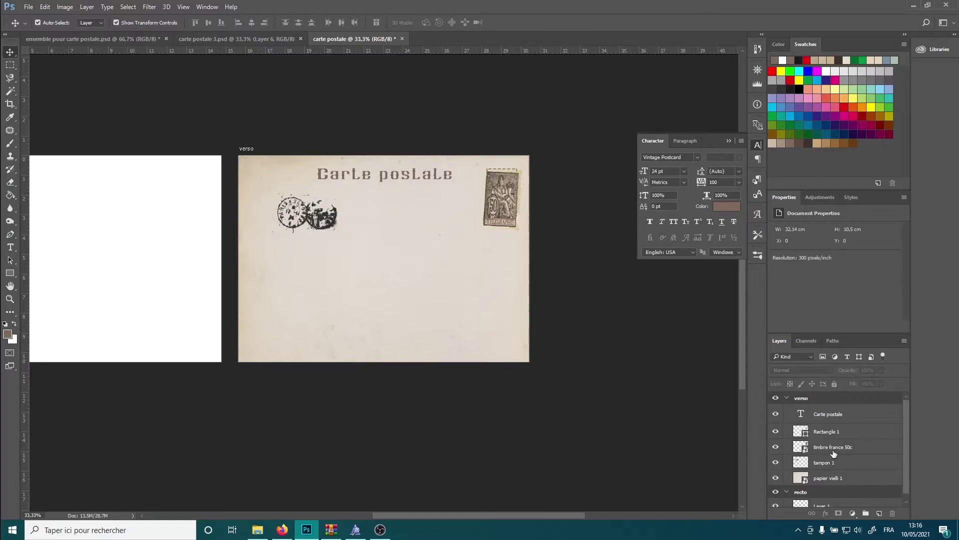
Step: Move the tampon 1 postmark over the stamp's upper left side and place its layer above timbre france 50c
click(831, 463)
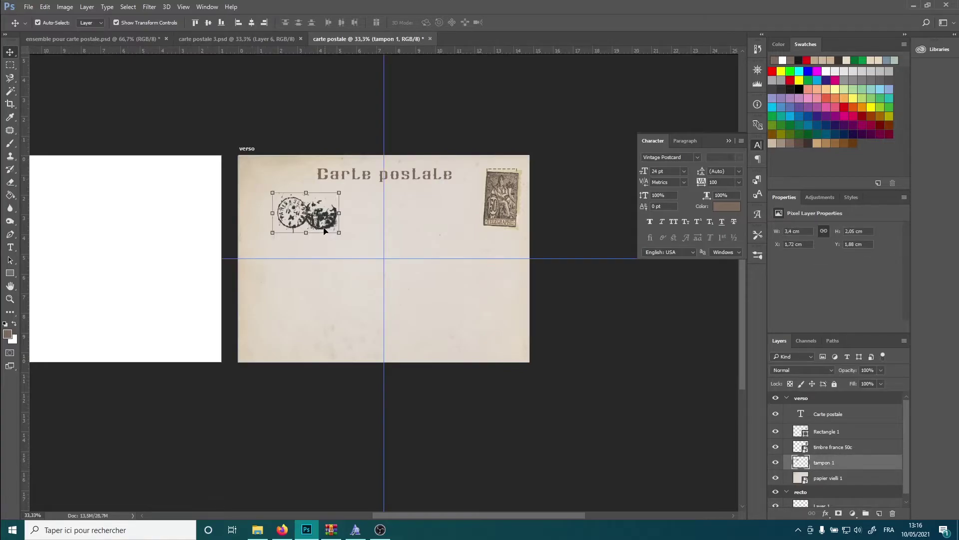
drag(320, 222, 481, 192)
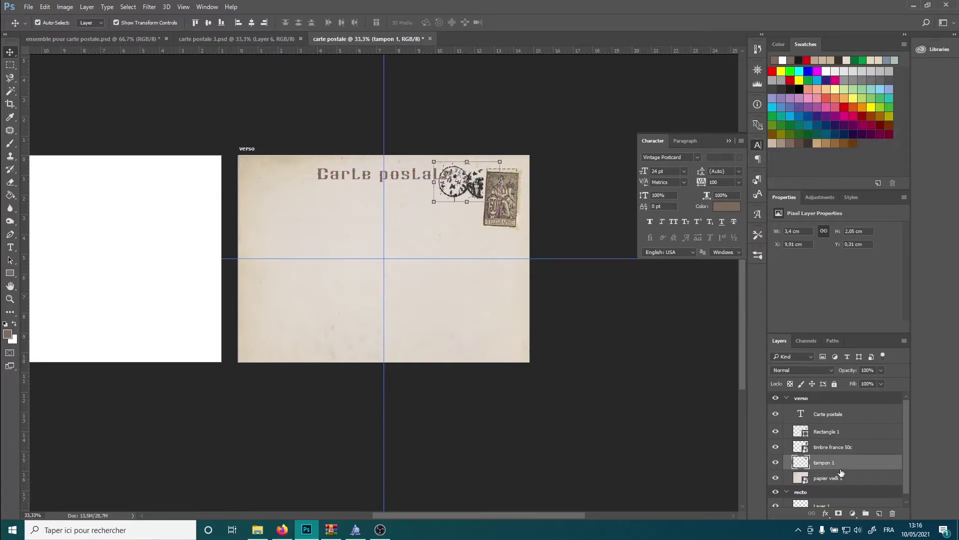
drag(841, 466, 836, 447)
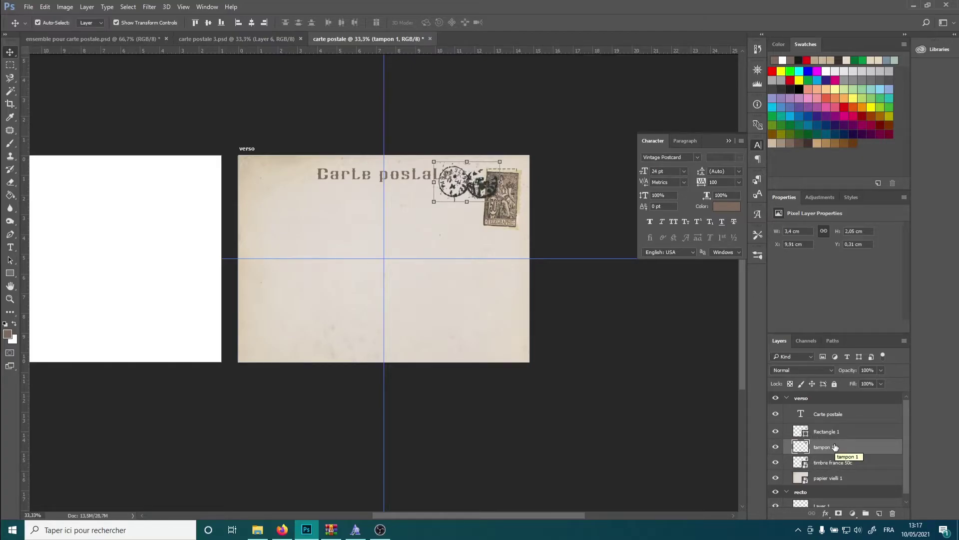
click(547, 437)
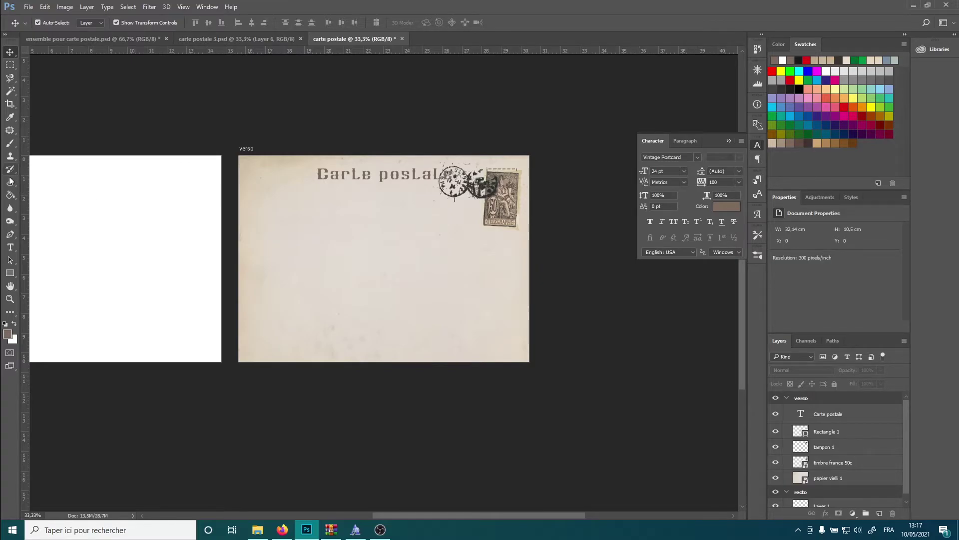
Step: Choose the 6 px brush preset and add a new layer above the other layers in the verso artboard
click(10, 146)
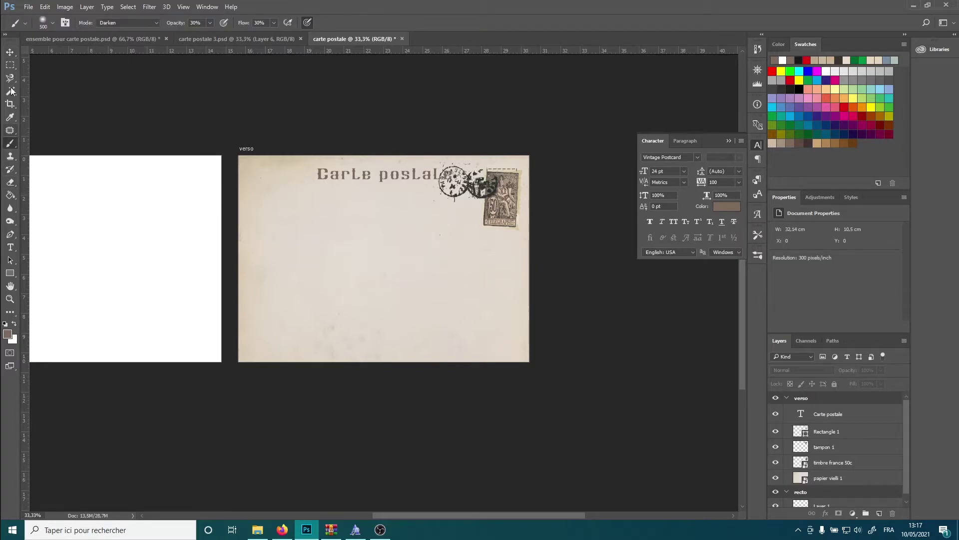
click(53, 22)
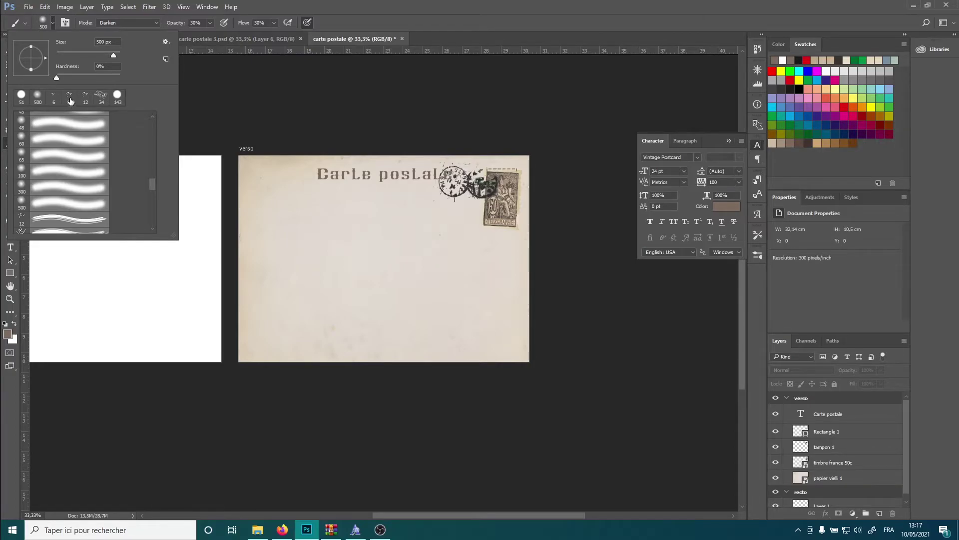
click(53, 97)
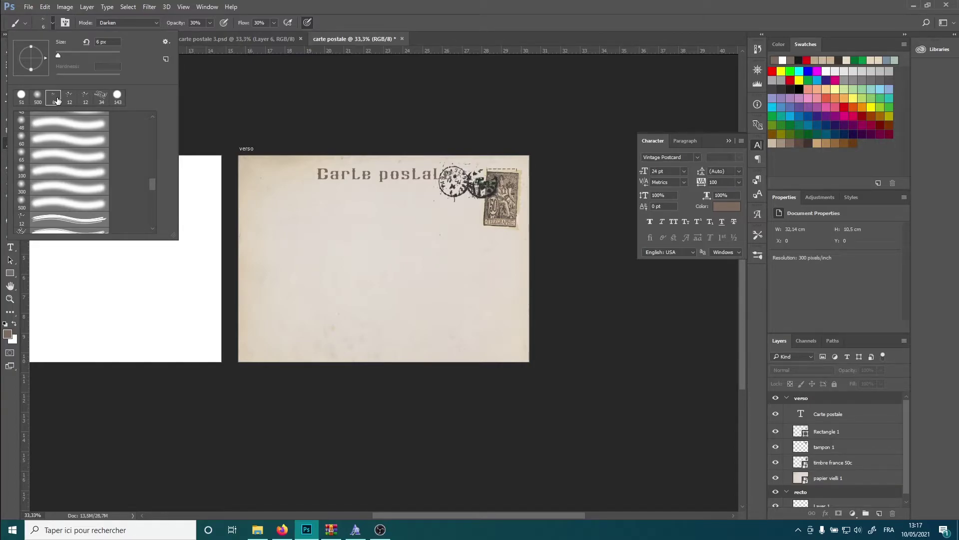
scroll(47, 220, down, 1)
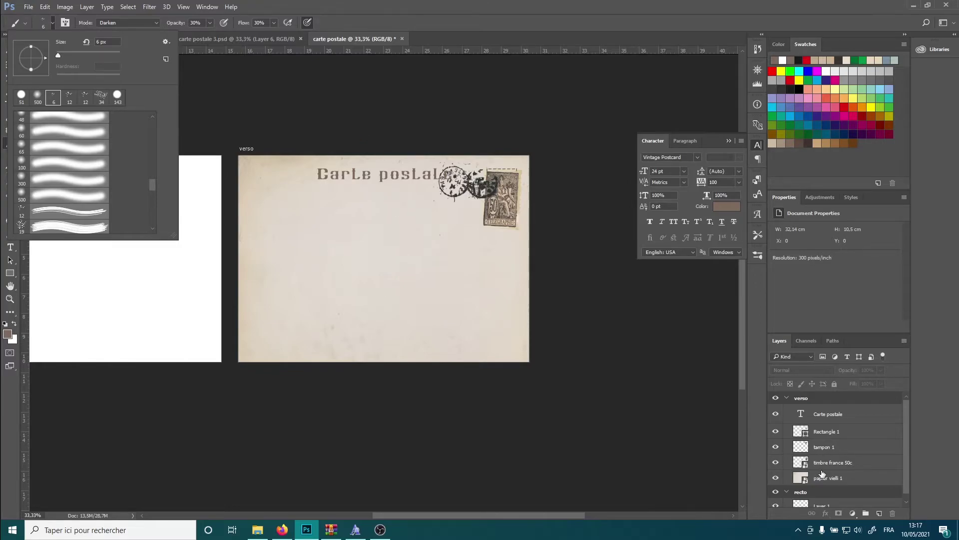
click(837, 400)
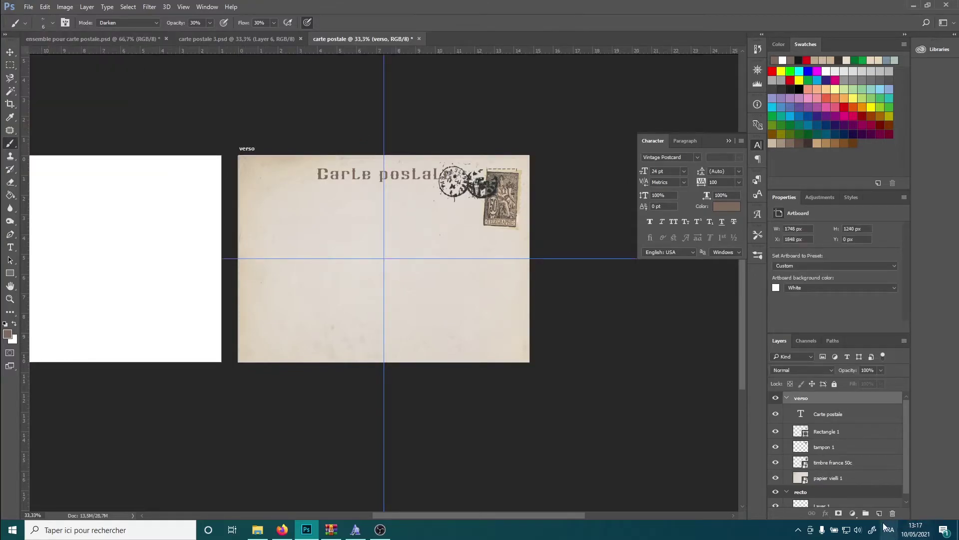
click(879, 513)
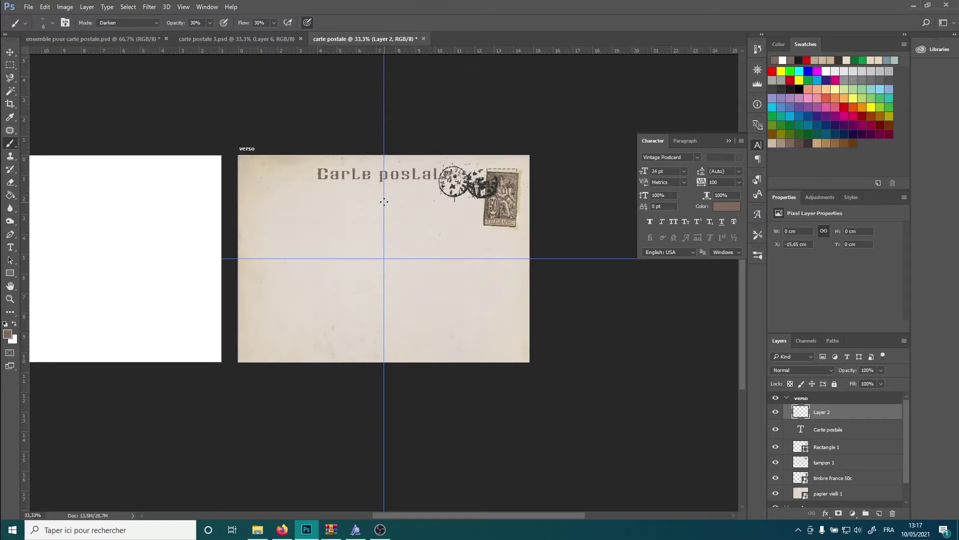
Step: Undo the trial brush line on the centre guide and set the brush to Normal mode with 100% opacity and 100% flow
shift+click(384, 343)
key(ctrl+z)
click(142, 23)
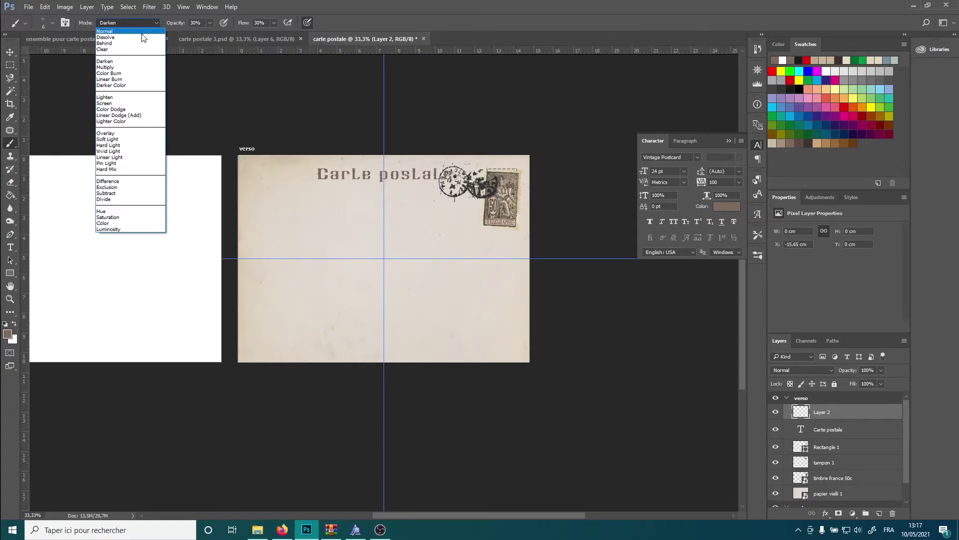
click(142, 32)
click(211, 23)
click(274, 23)
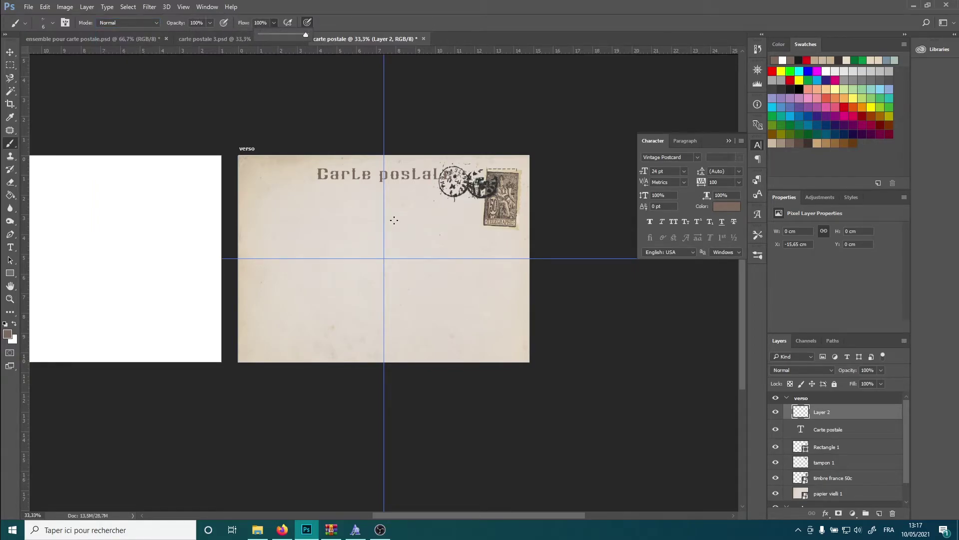
Step: Draw a straight vertical divider about 7,5 cm long down the verso's centre guide, below the title
click(384, 196)
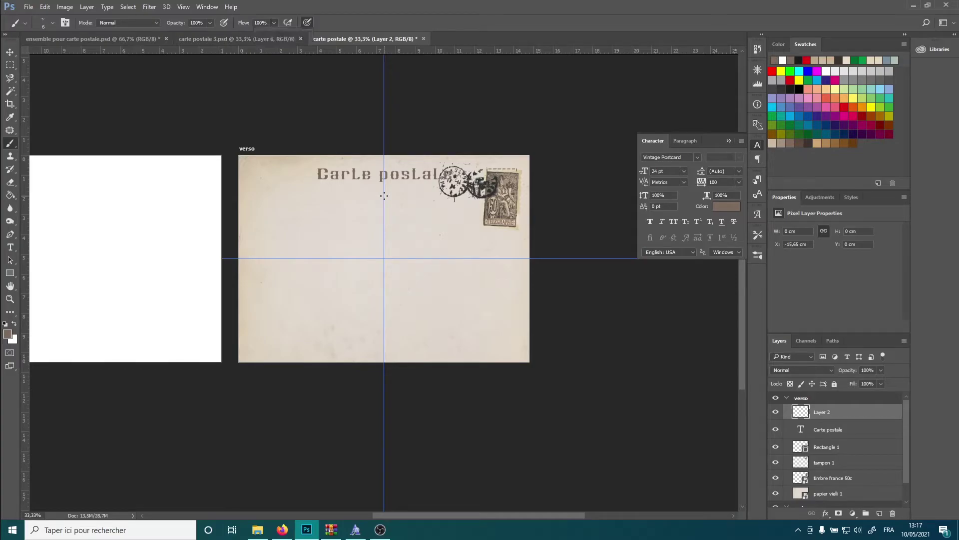
shift+click(383, 342)
key(ctrl+plus)
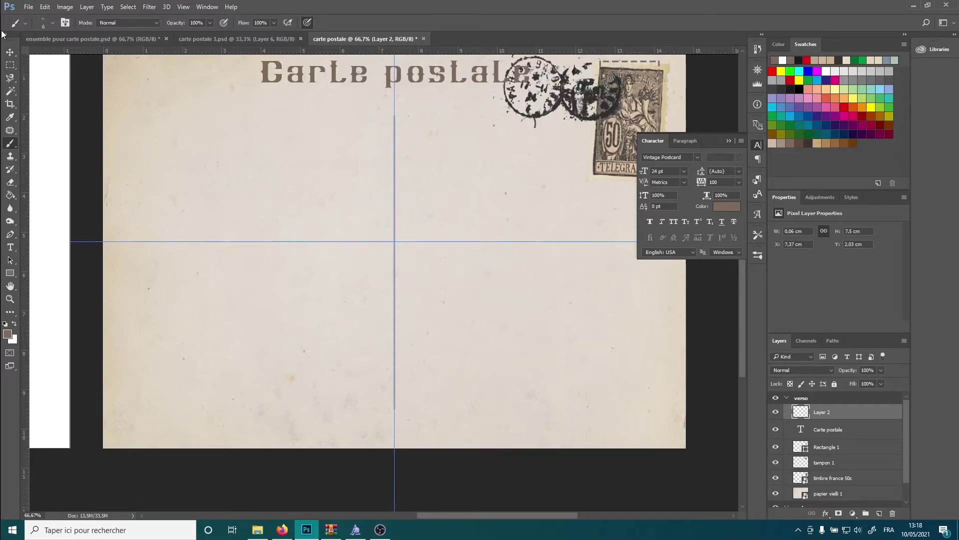
key(v)
drag(395, 100, 293, 112)
click(470, 490)
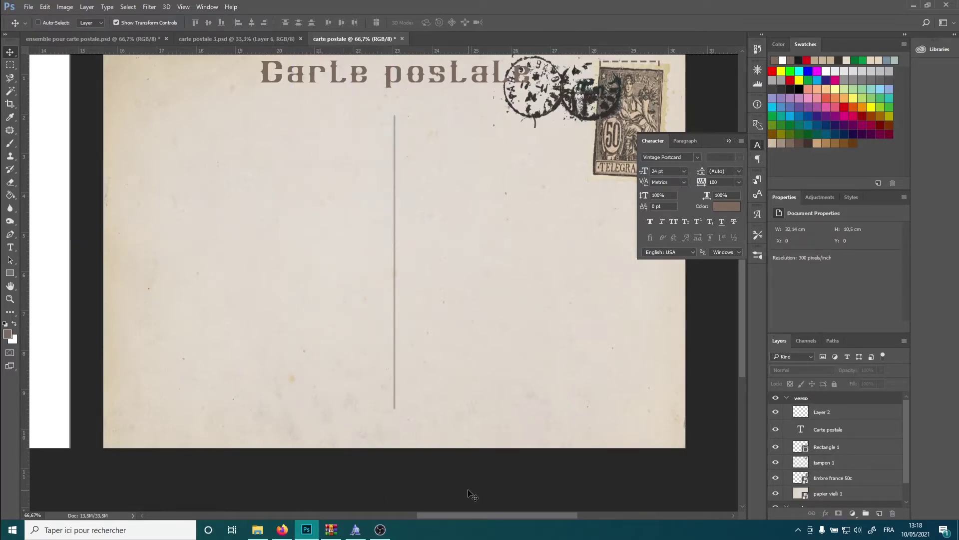
key(ctrl+z)
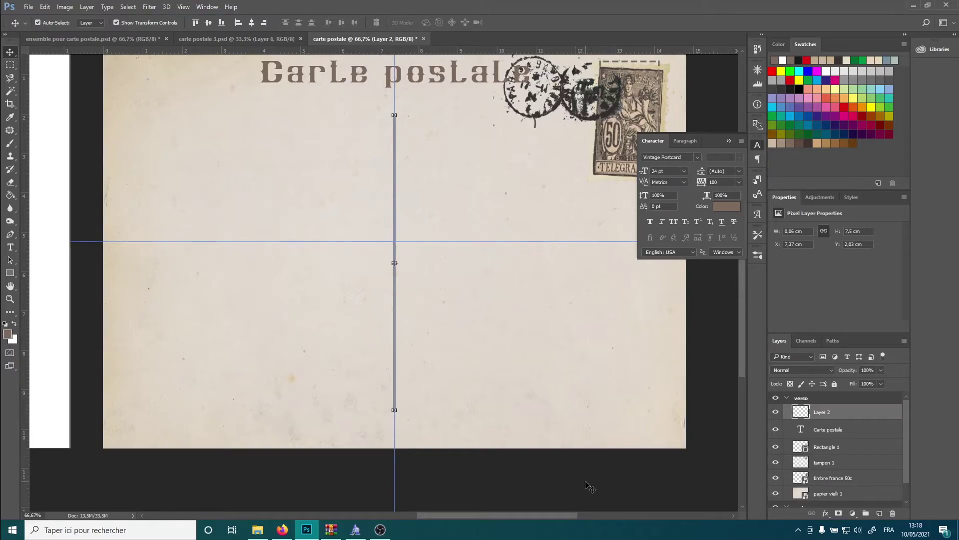
click(590, 486)
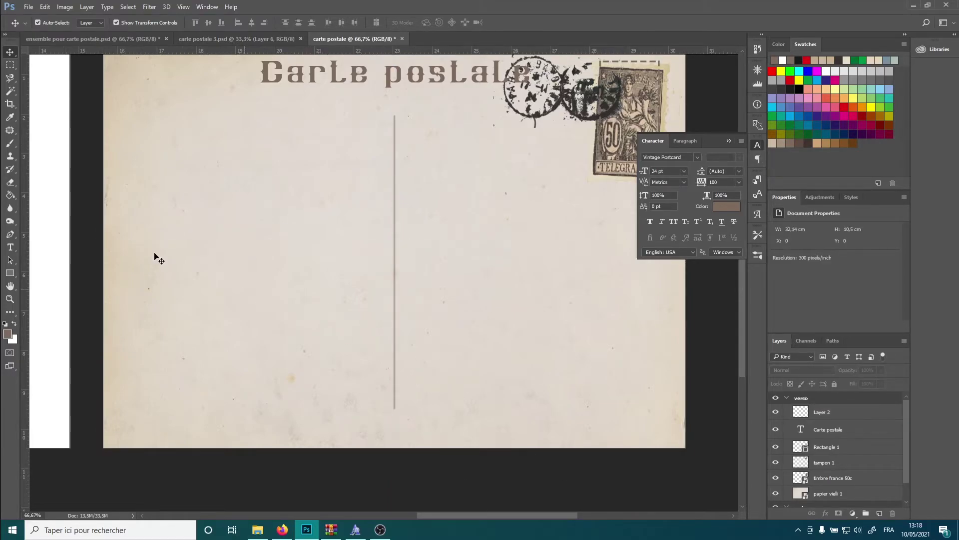
Step: On a new layer, draw a straight horizontal address line about 6,07 cm long on the horizontal guide, right of the divider
click(10, 144)
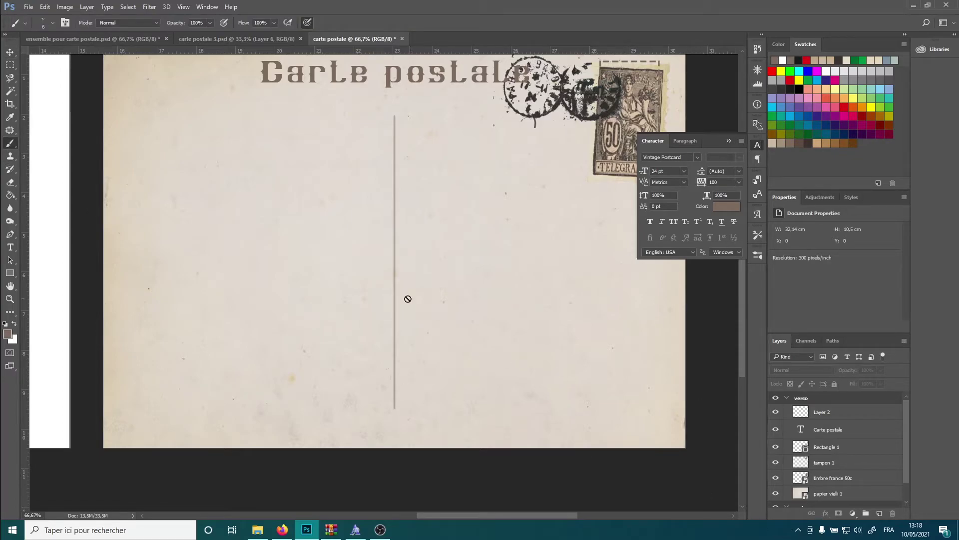
click(858, 412)
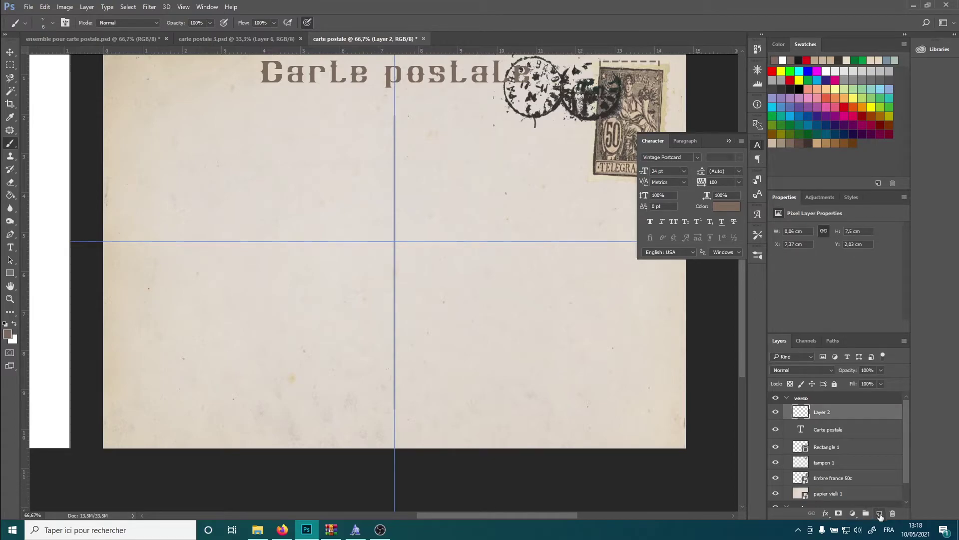
click(879, 514)
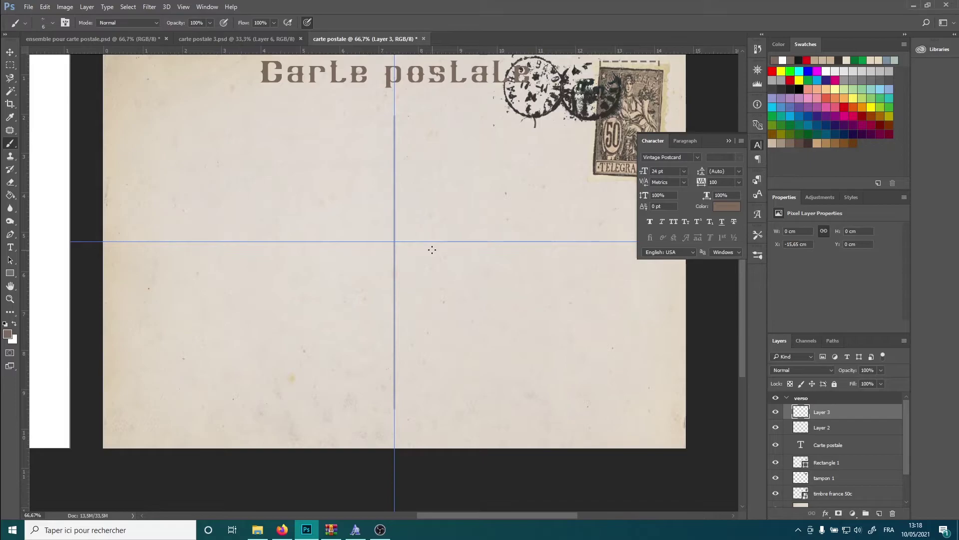
drag(469, 252, 641, 257)
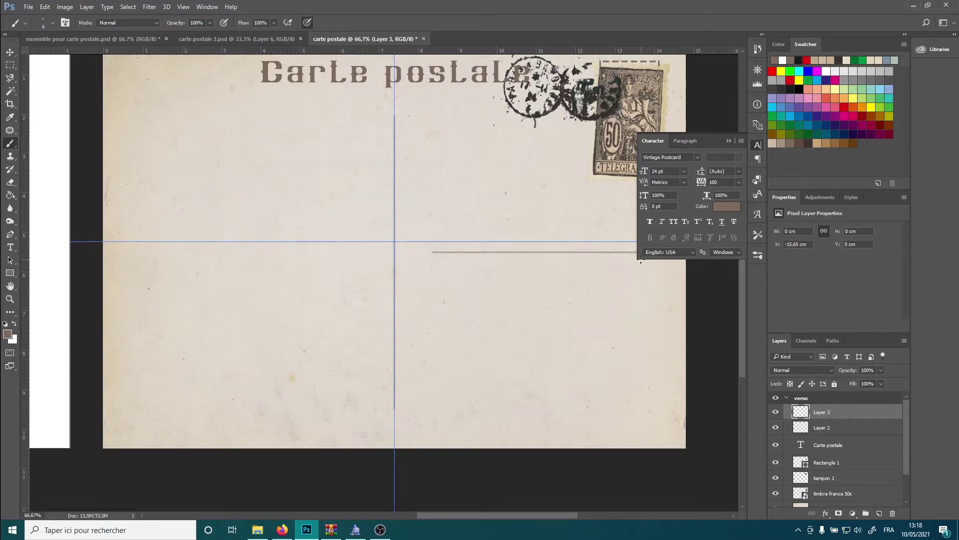
click(728, 141)
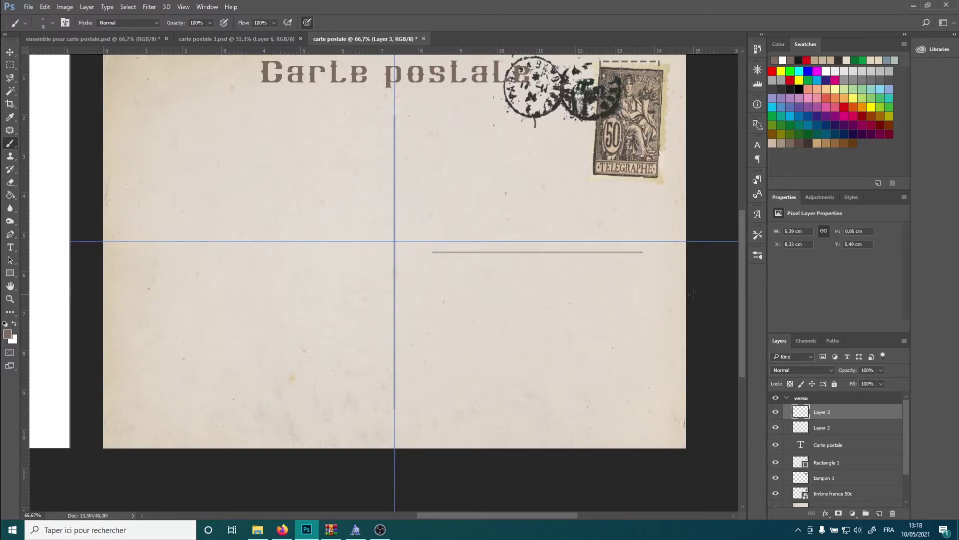
key(ctrl+z)
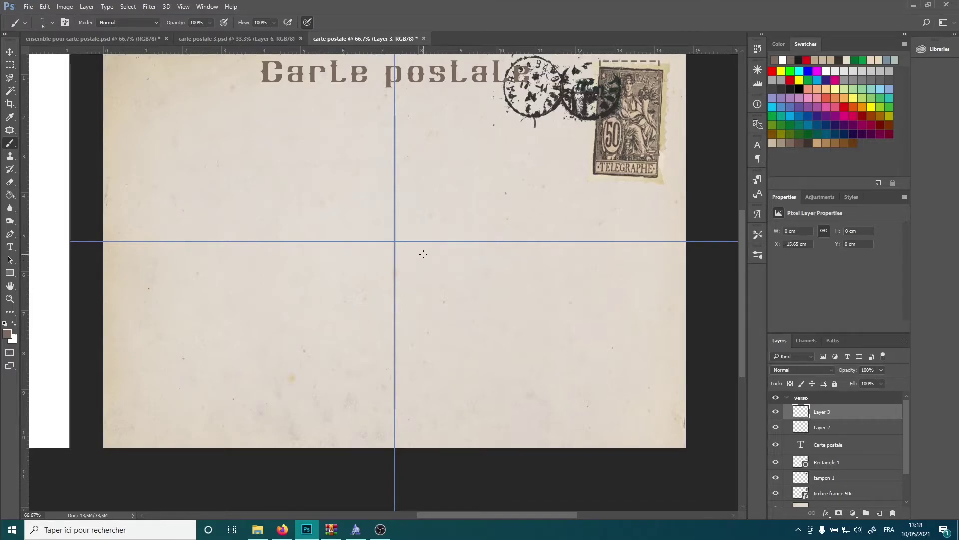
drag(421, 242, 658, 242)
Step: Duplicate the horizontal address line's layer three times
click(10, 51)
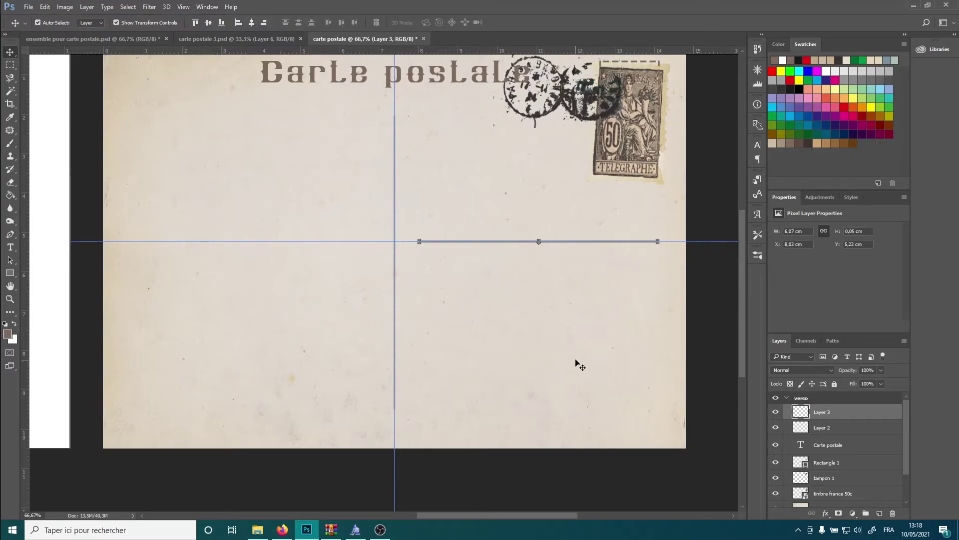
drag(835, 414, 880, 513)
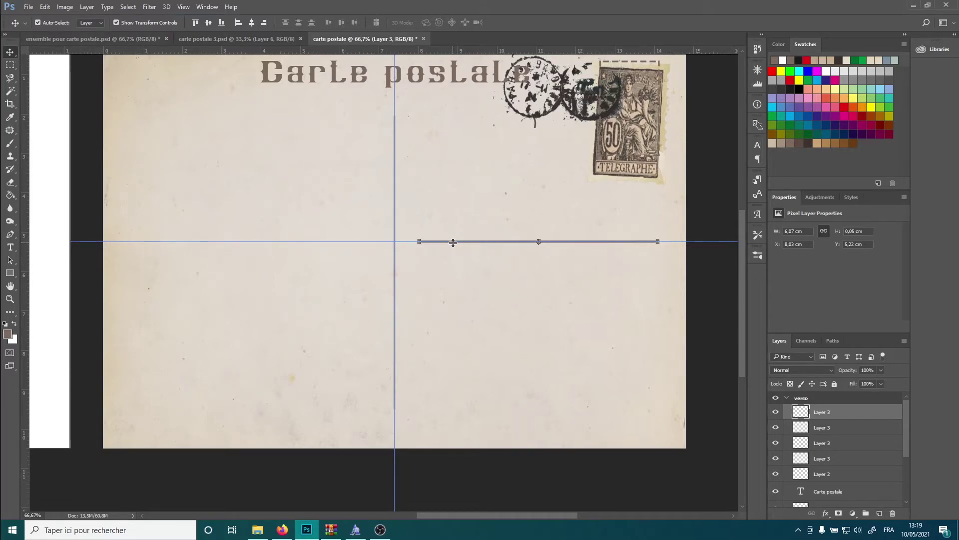
Step: Move the topmost copy of the address line straight down to a Y position of about 9,3 cm, near the card's lower edge
key(ctrl+plus)
key(ctrl+plus)
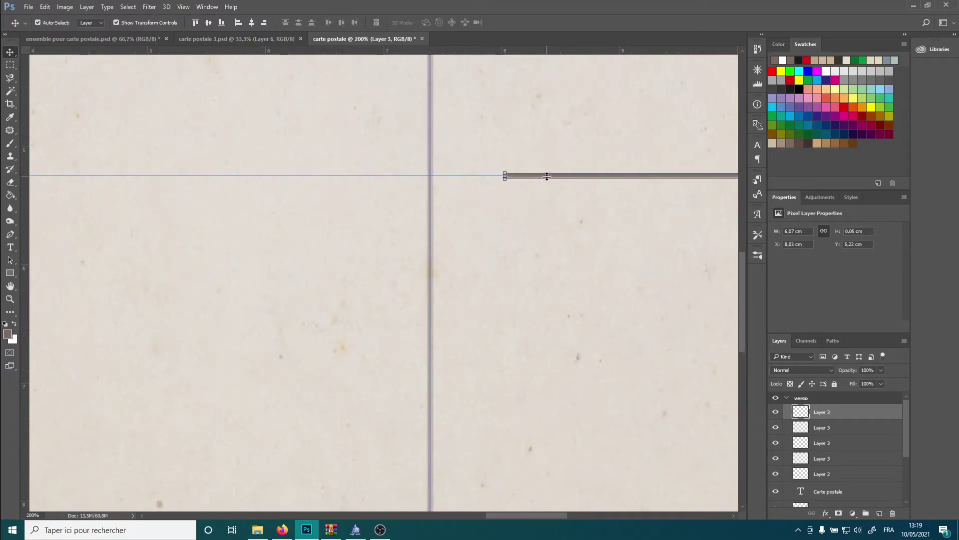
drag(550, 181, 550, 486)
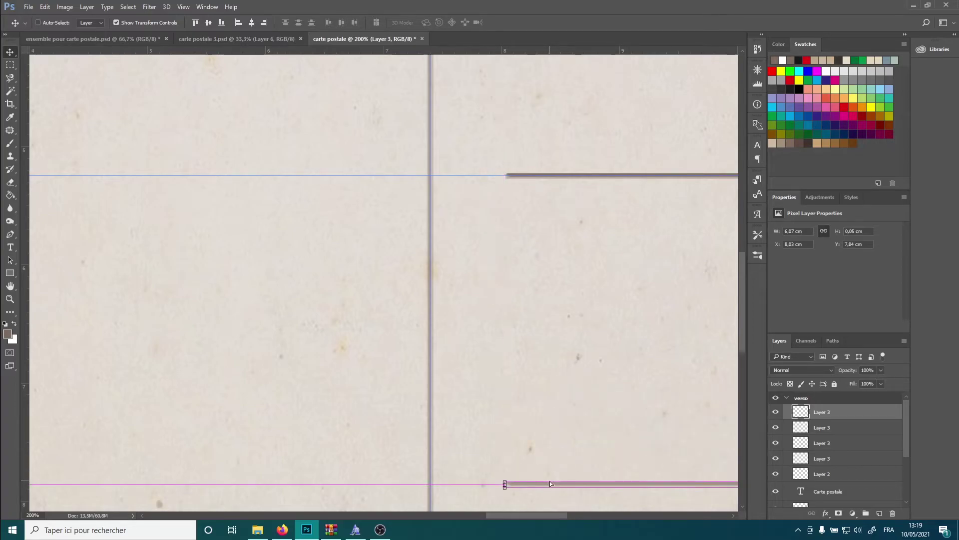
key(ctrl+minus)
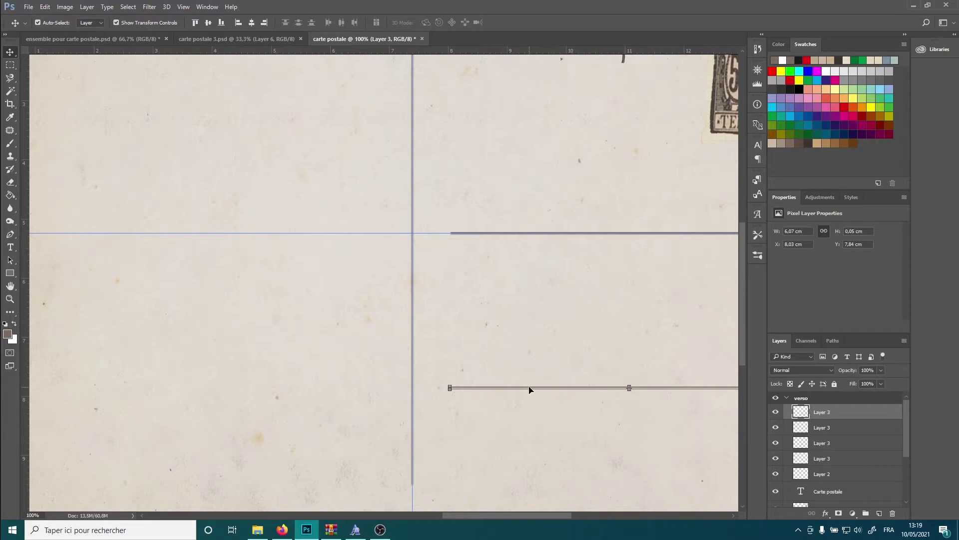
drag(530, 390, 533, 473)
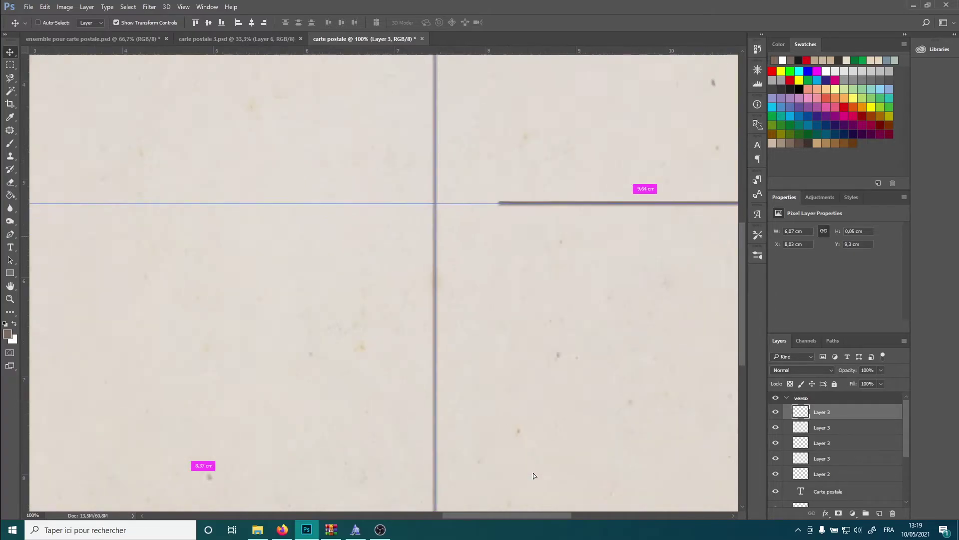
key(ctrl+minus)
key(ctrl+minus)
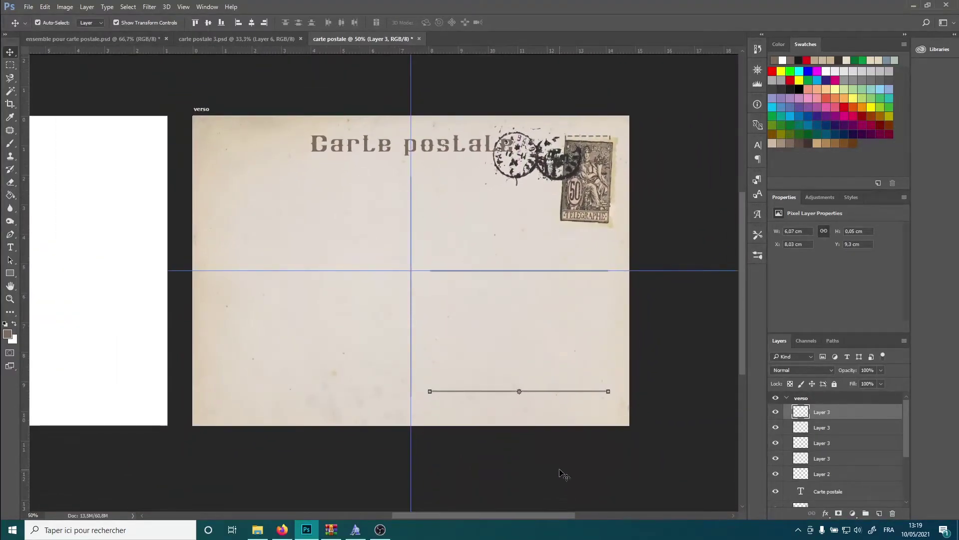
Step: Distribute the four address lines evenly in the vertical direction between the uppermost and lowest lines
shift+click(862, 460)
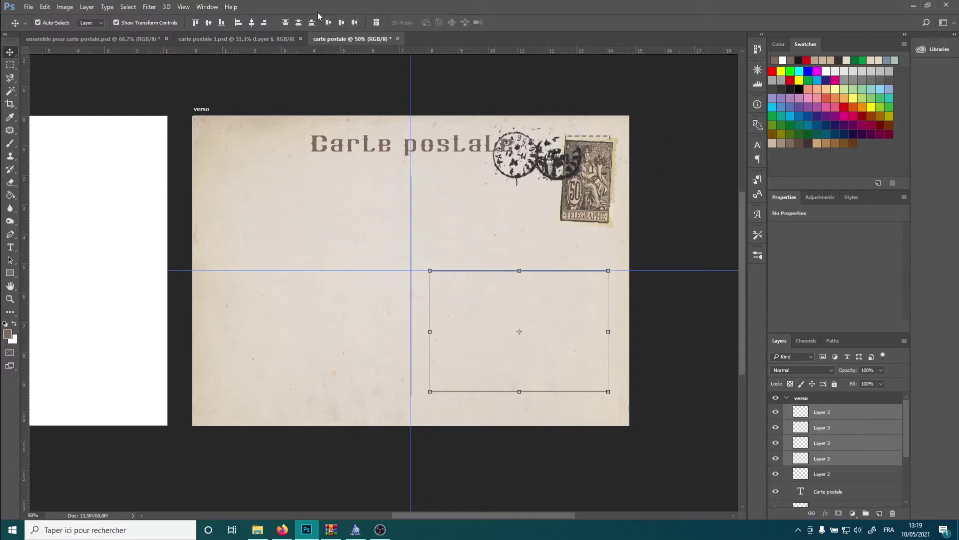
click(300, 23)
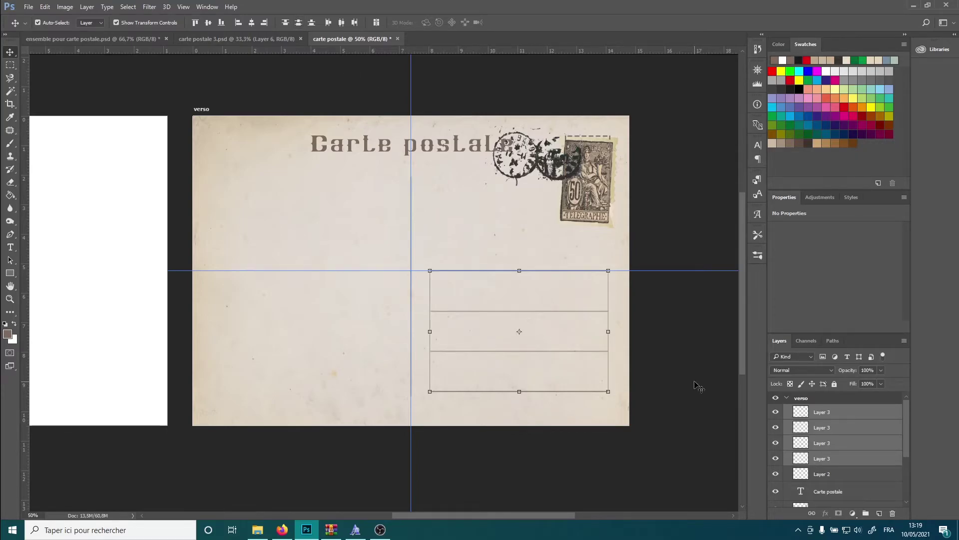
click(699, 387)
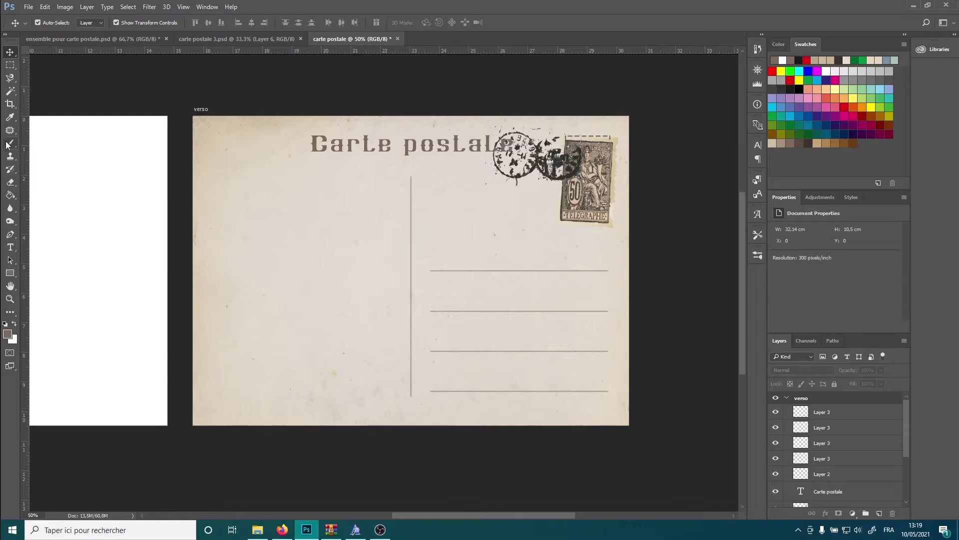
Step: Add the text "Correspondance" in 10 pt Vintage Postcard and place it left of the divider, below the title
click(10, 246)
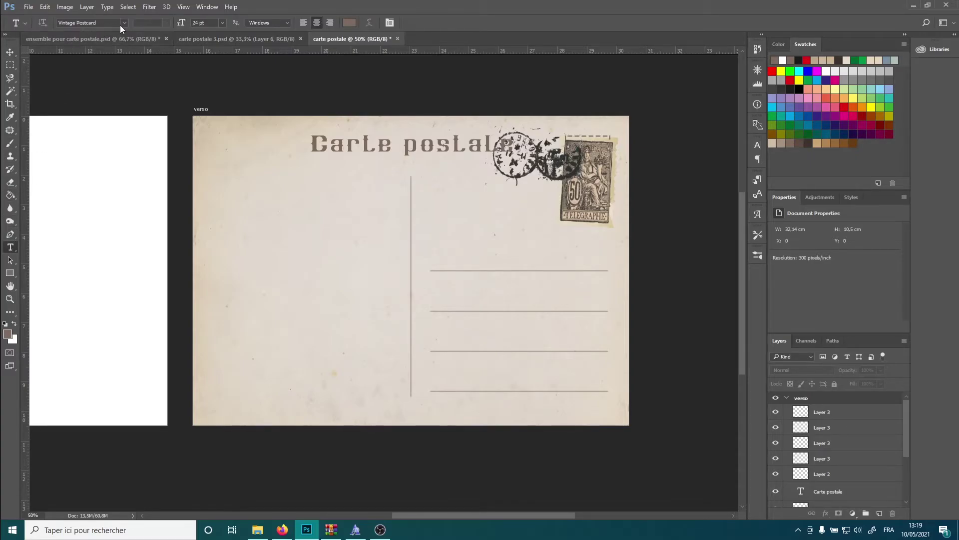
click(223, 23)
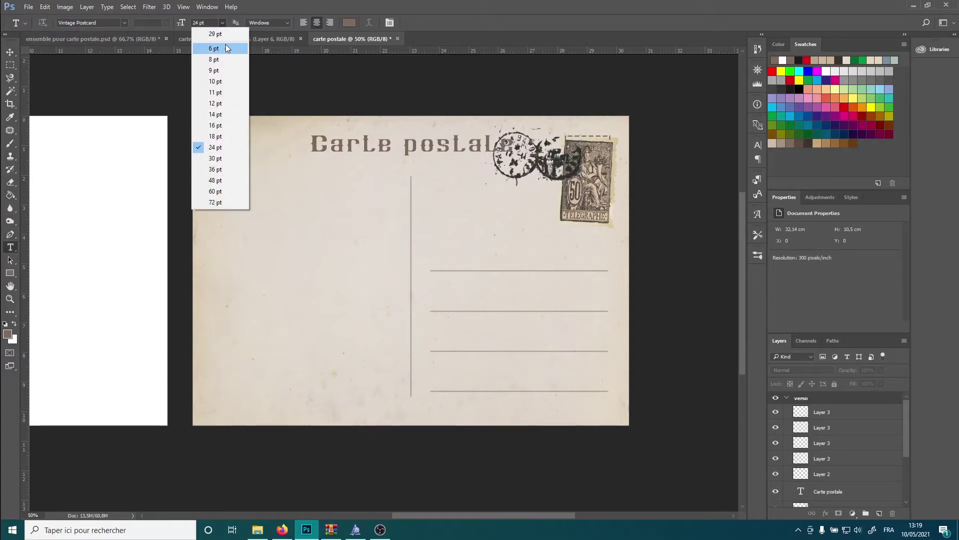
click(220, 81)
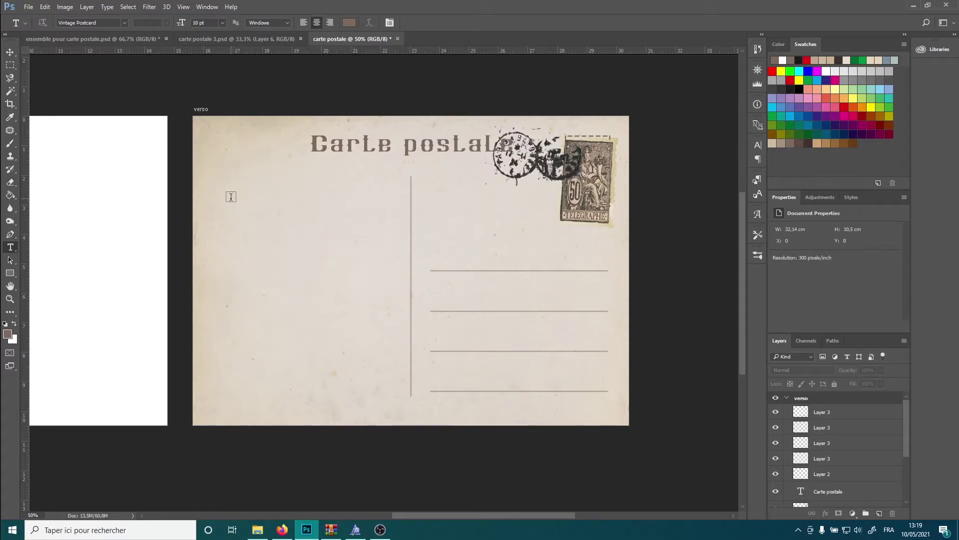
click(231, 197)
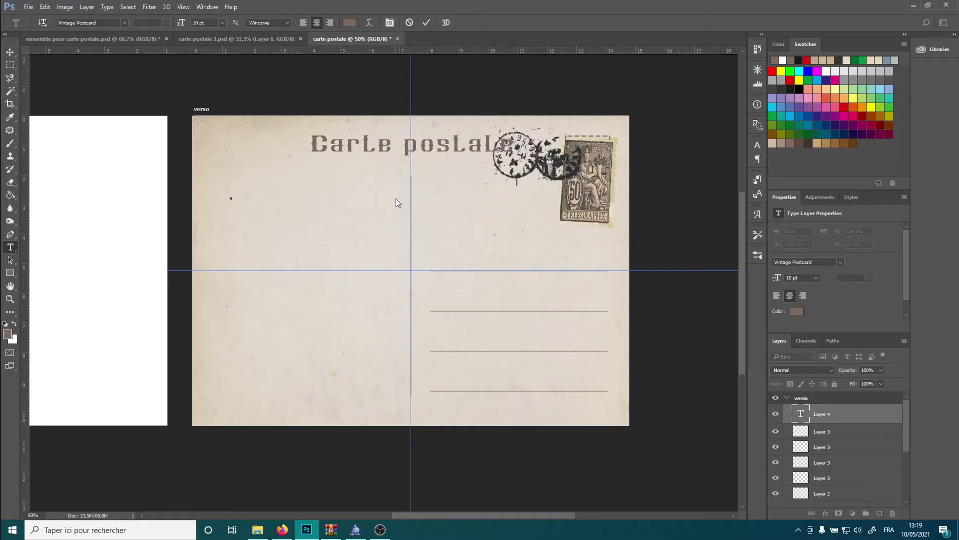
text(Correspondance)
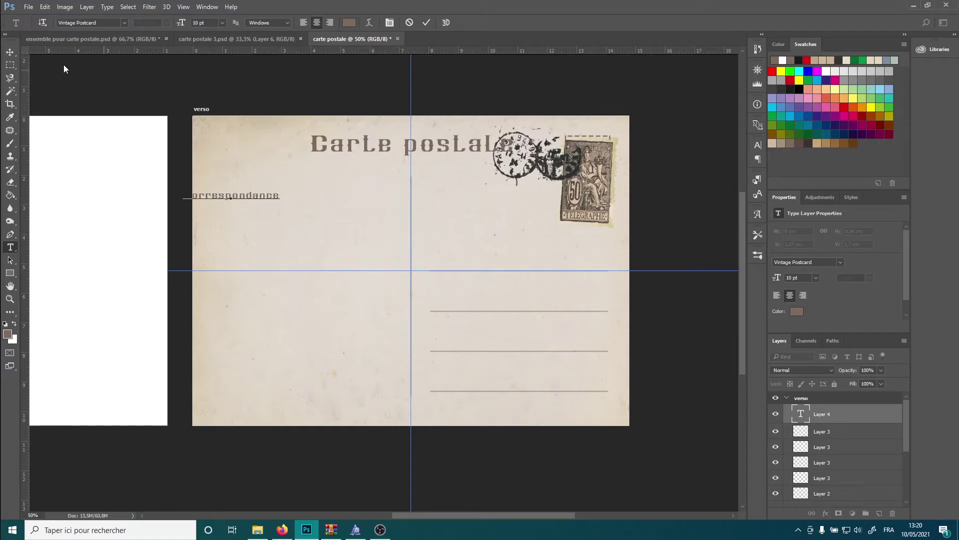
click(10, 52)
drag(245, 199, 306, 185)
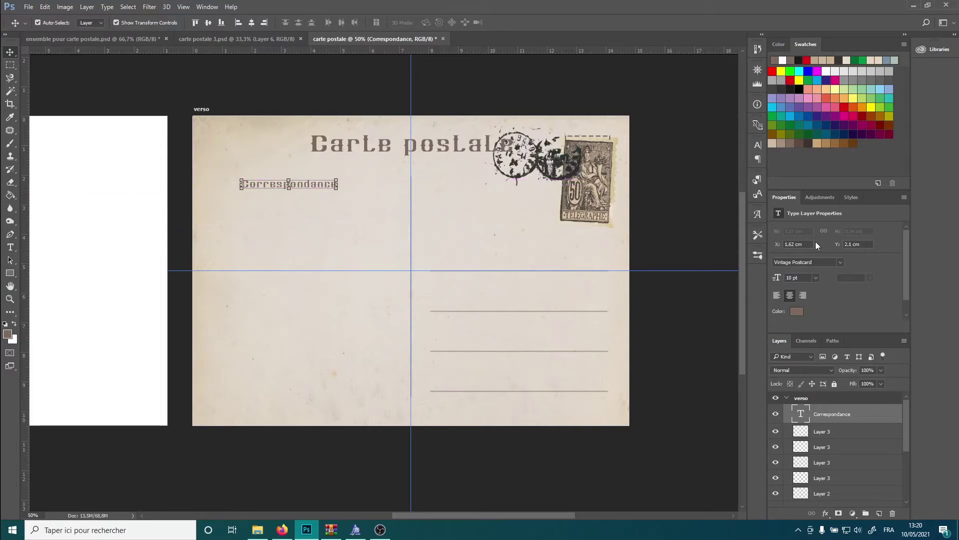
Step: Set the "Correspondance" label in 8 pt JMH Typewriter Thin and shift it slightly right and down
click(841, 260)
click(840, 252)
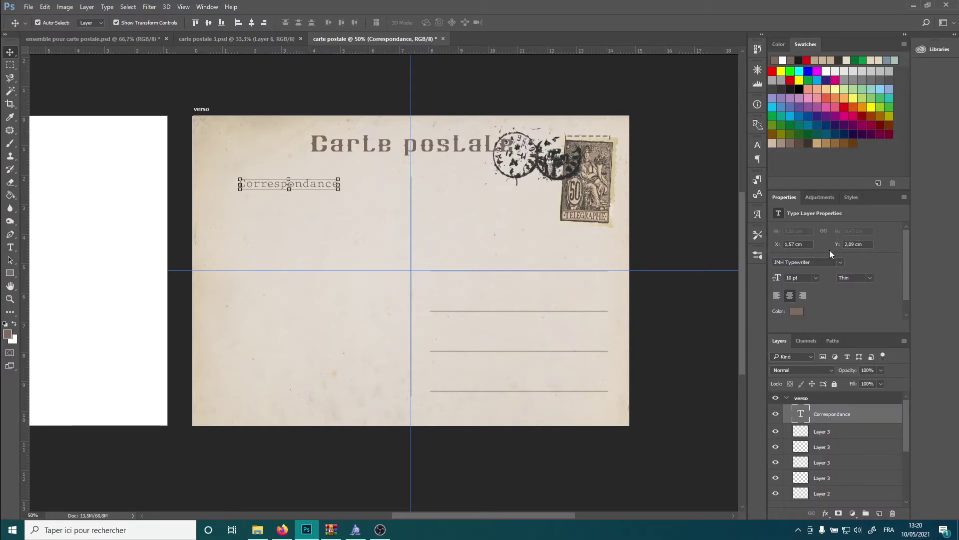
drag(309, 186, 320, 192)
click(816, 278)
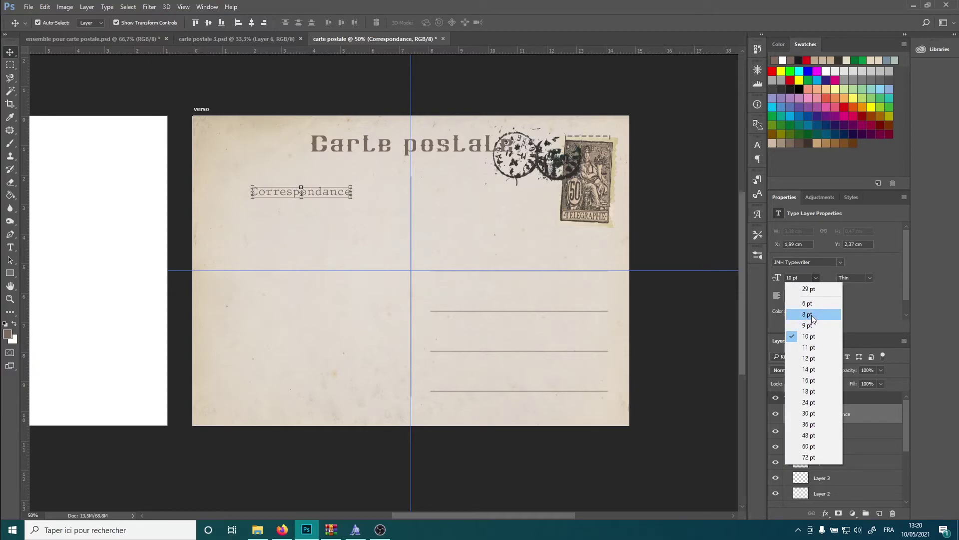
click(809, 315)
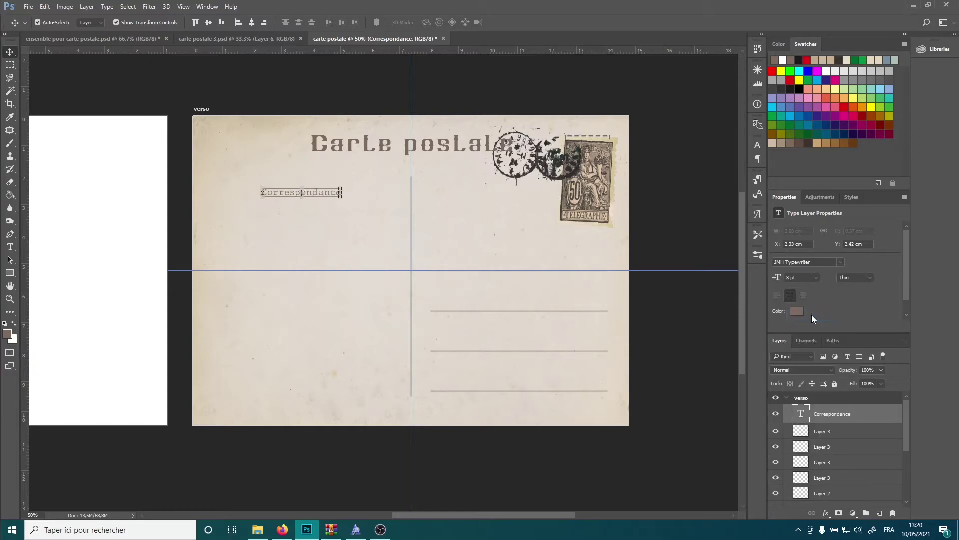
click(726, 343)
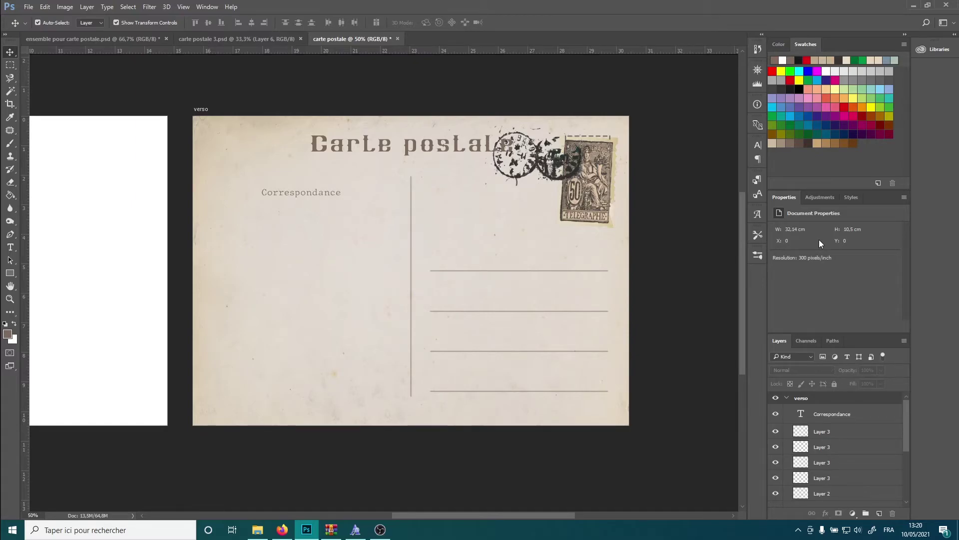
Step: Copy the "Correspondance" label to the right of the divider, change the copy's text to "Adresse" and position it at about X 10,61 cm
click(302, 197)
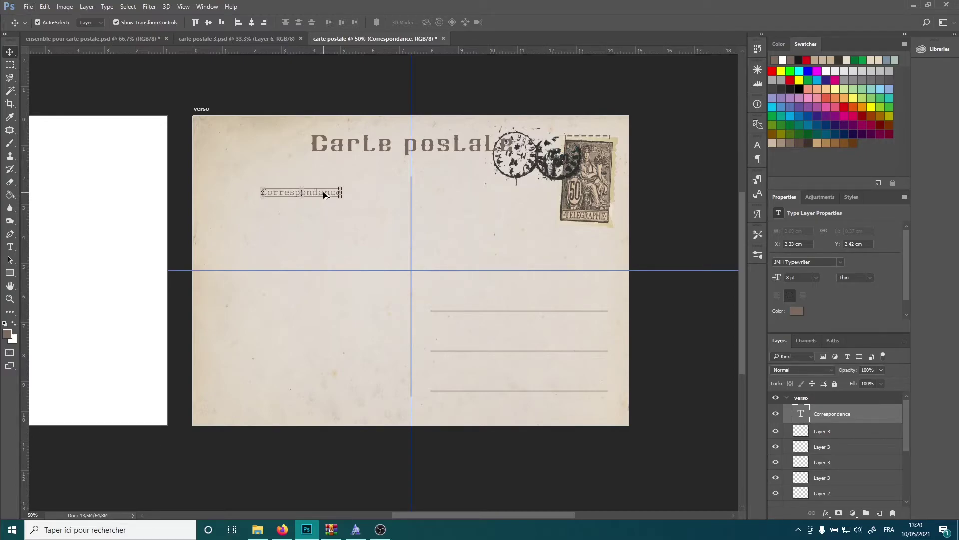
drag(324, 193, 535, 199)
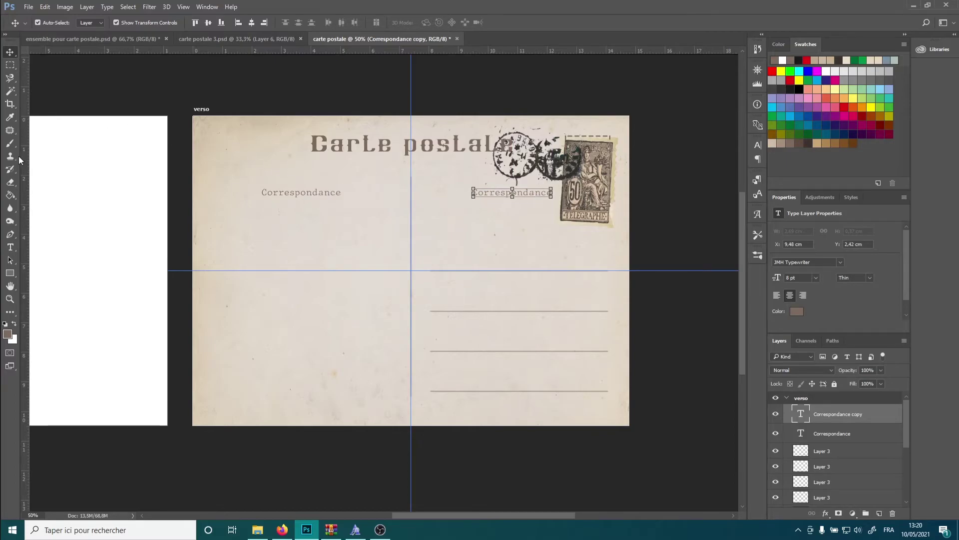
click(10, 248)
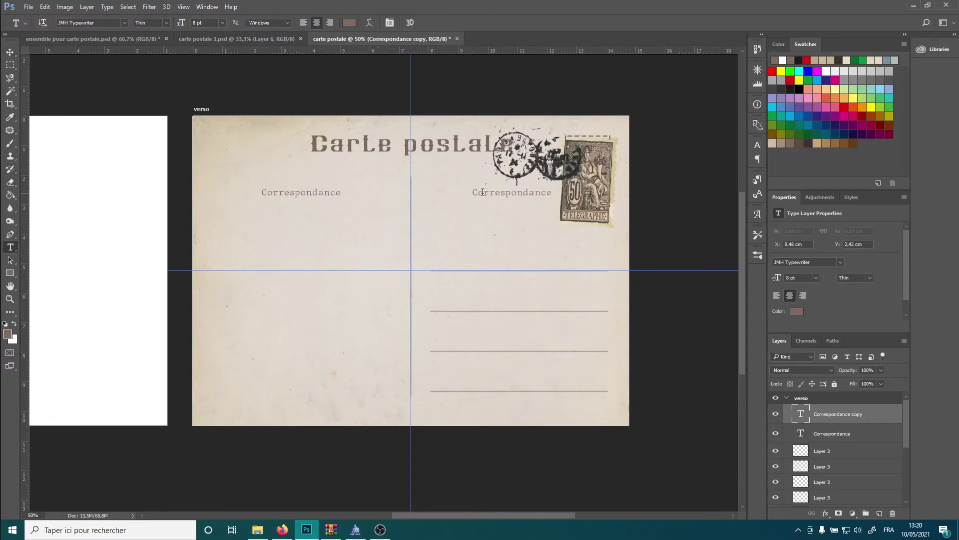
drag(474, 193, 564, 195)
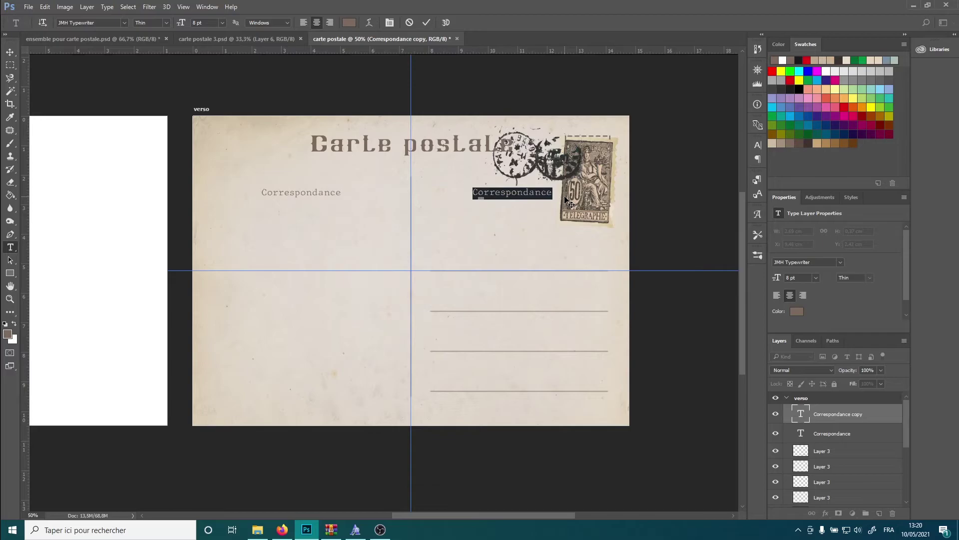
key(BackSpace)
text(Adresse)
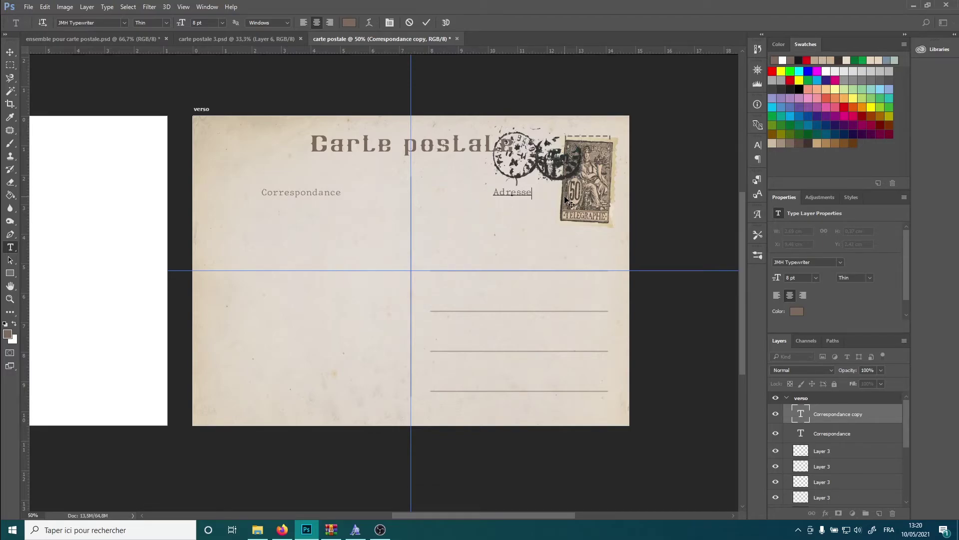
click(9, 51)
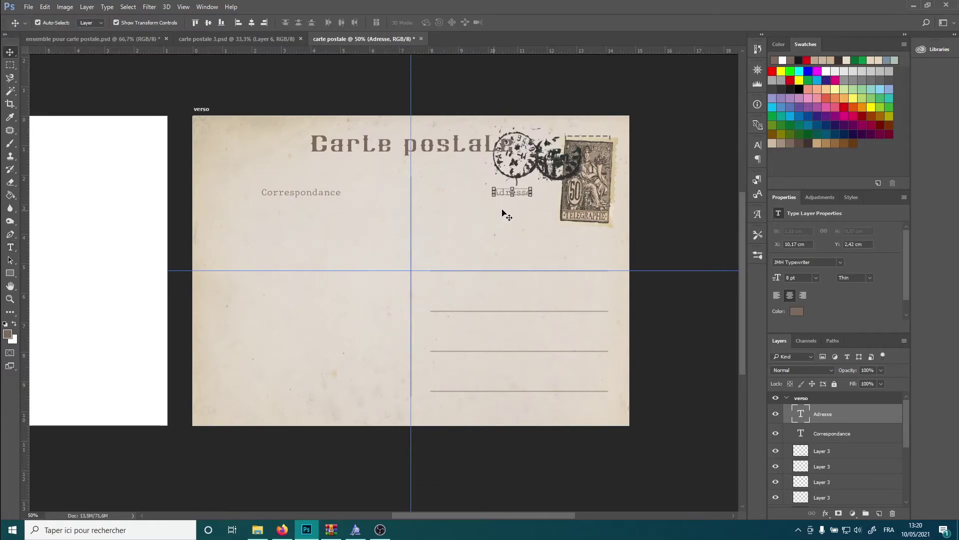
drag(523, 194, 539, 194)
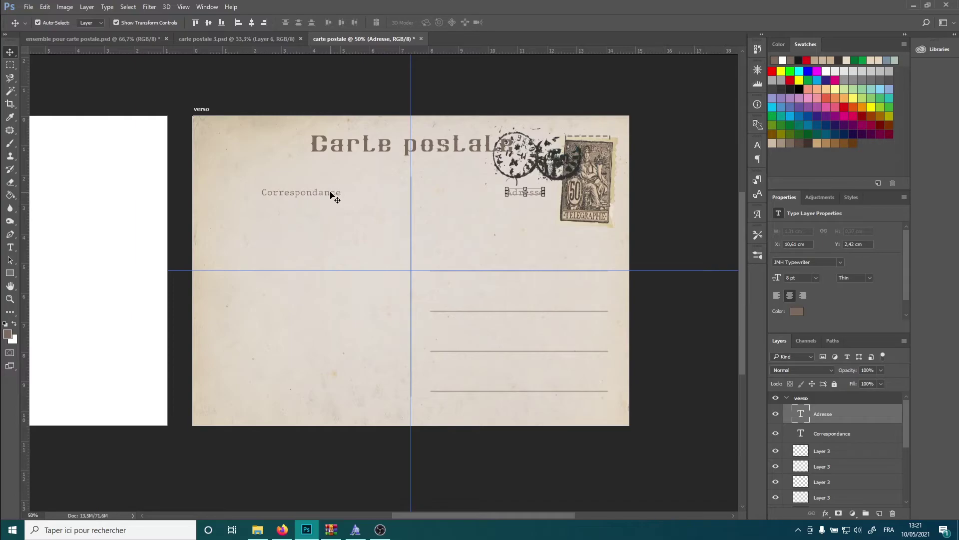
Step: Move the "Correspondance" and "Adresse" labels down together, to about the height of the stamp's lower edge
shift+click(331, 195)
key(shift+Down)
key(shift+Down)
key(shift+Down)
key(shift+Down)
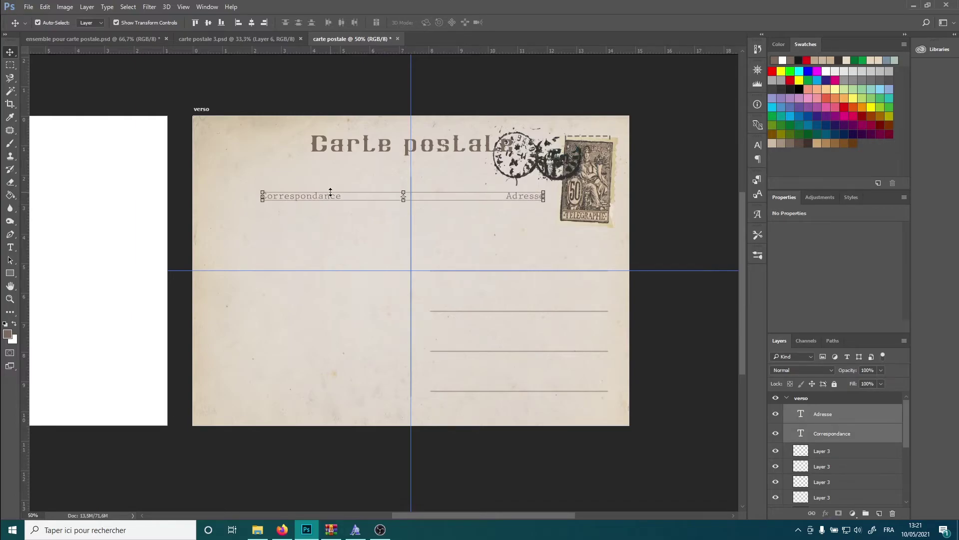
key(shift+Down)
key(shift+Down)
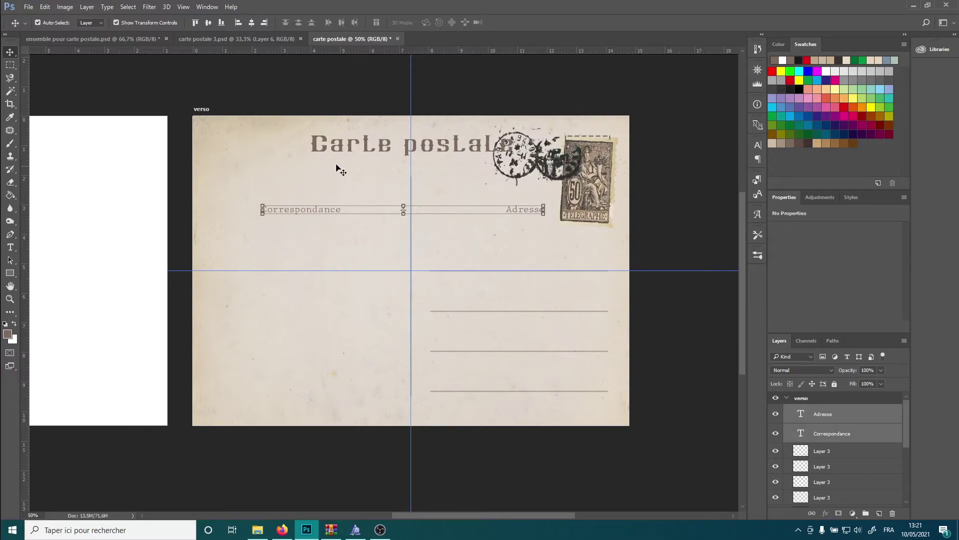
click(354, 92)
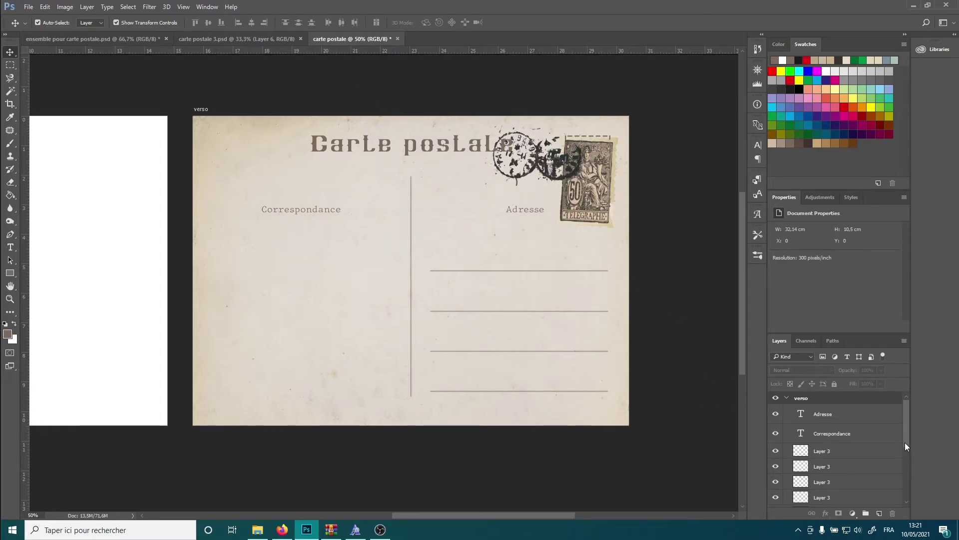
Step: Move the "Carte postale" title layer below the "timbre france 50c" layer so the postmark and stamp overlap the title
scroll(839, 436, down, 3)
scroll(839, 436, down, 2)
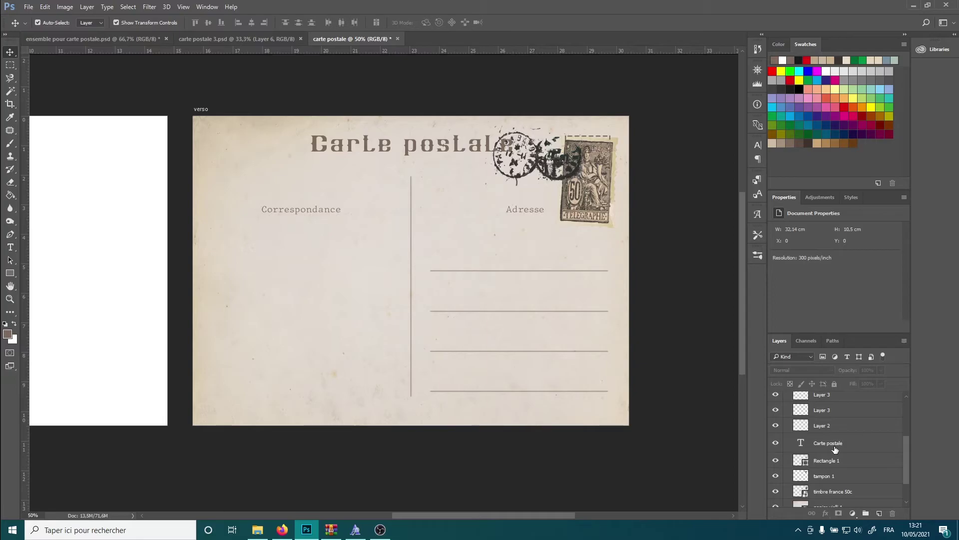
drag(835, 449, 833, 487)
click(707, 447)
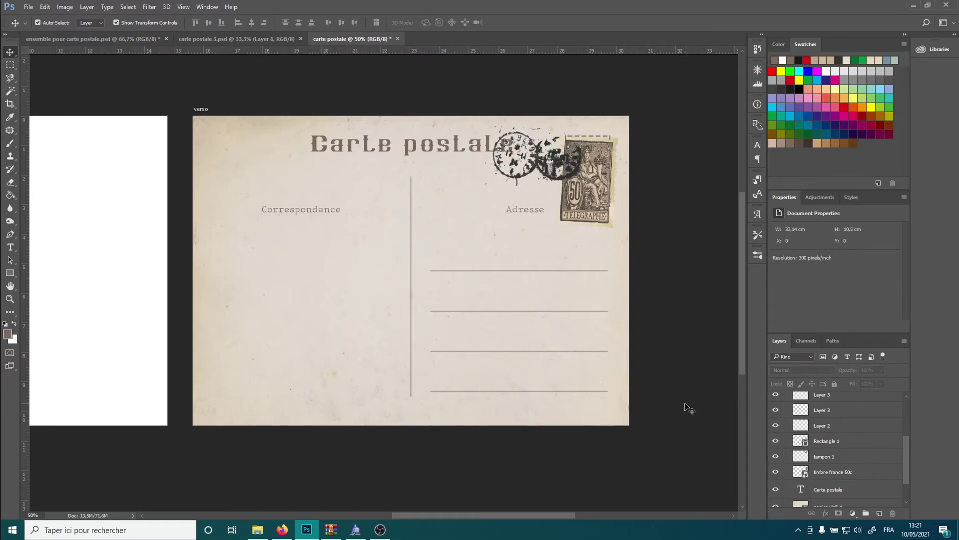
Step: Add a new empty layer above all the other layers in the verso artboard
scroll(860, 442, up, 3)
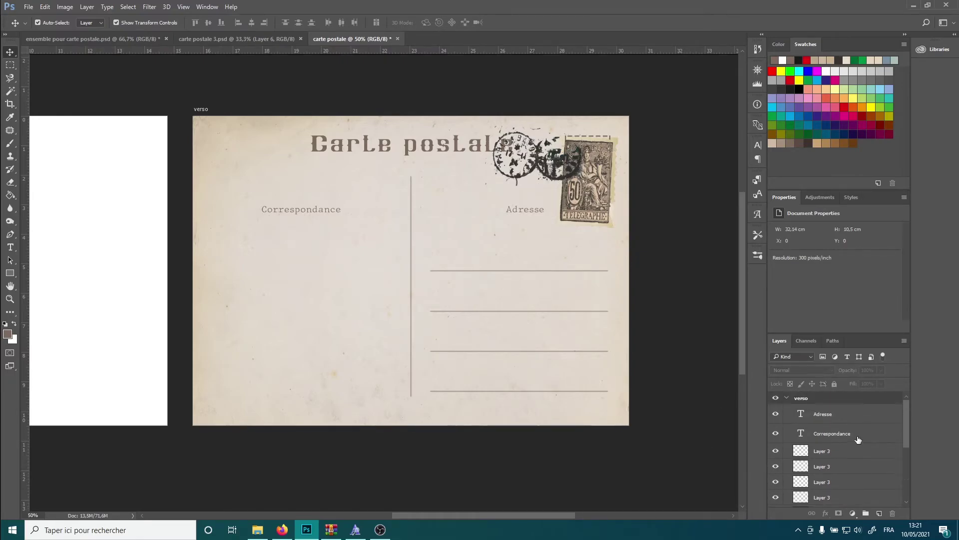
click(834, 399)
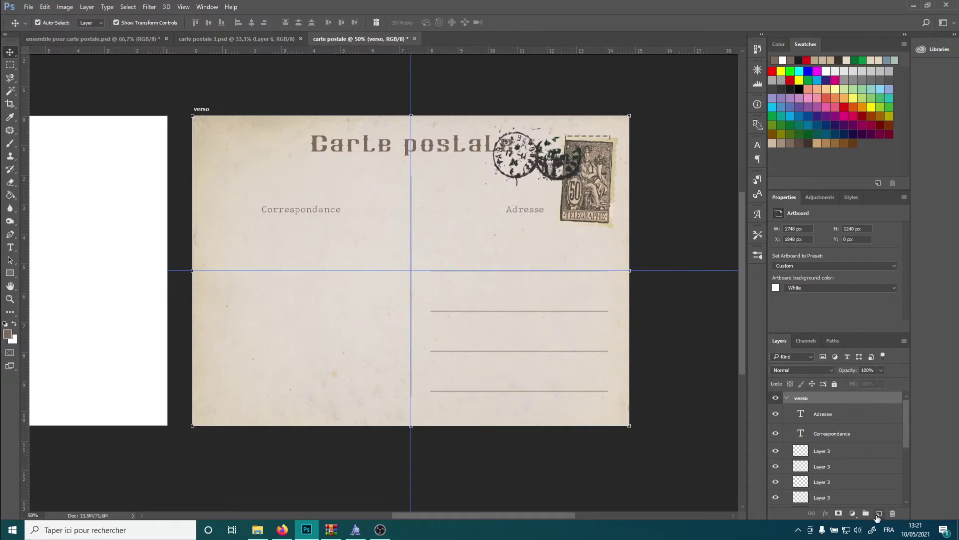
click(878, 514)
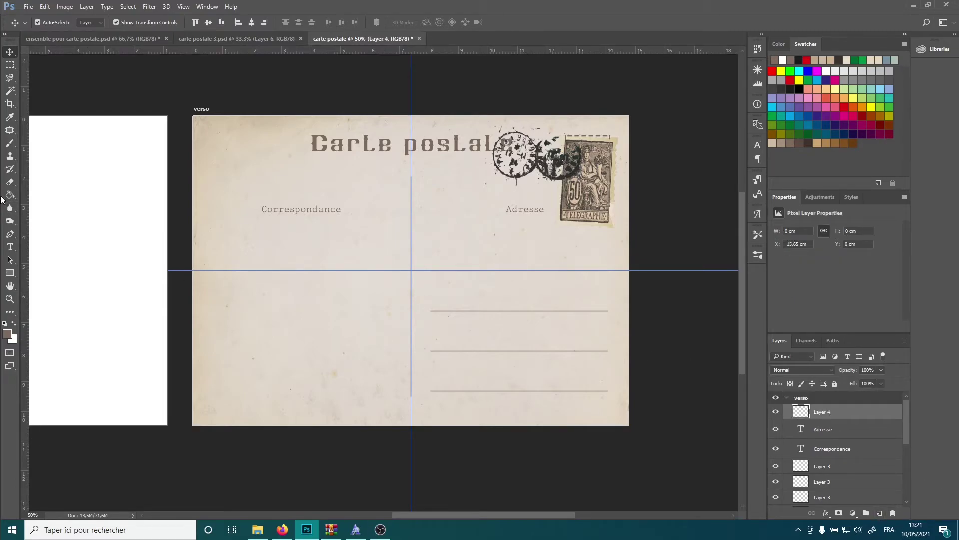
click(11, 184)
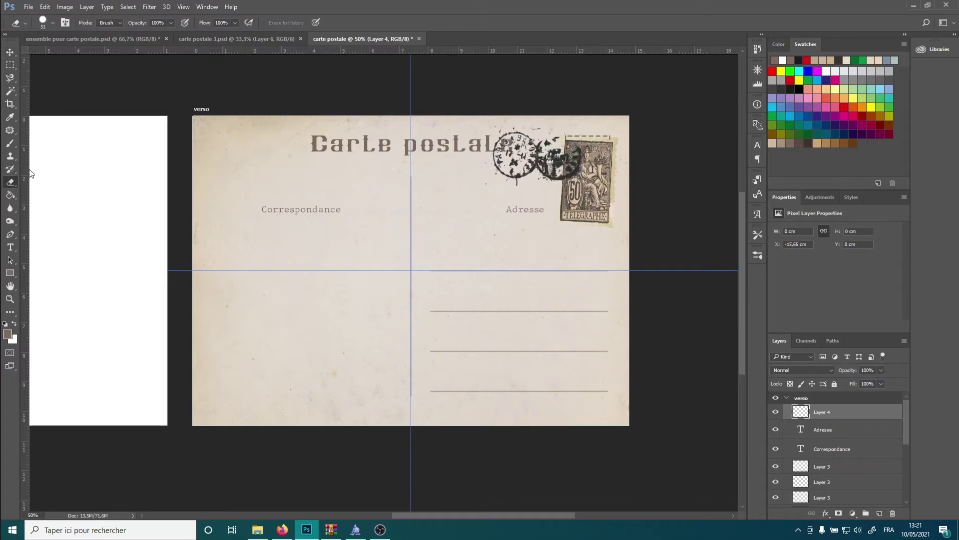
click(52, 23)
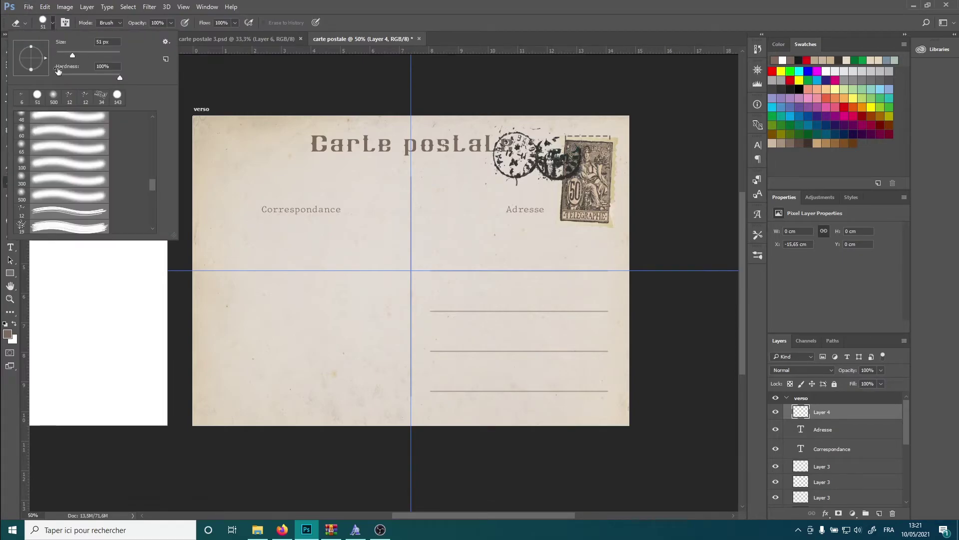
click(54, 95)
click(171, 23)
drag(169, 35, 168, 36)
click(158, 22)
text(30)
click(228, 22)
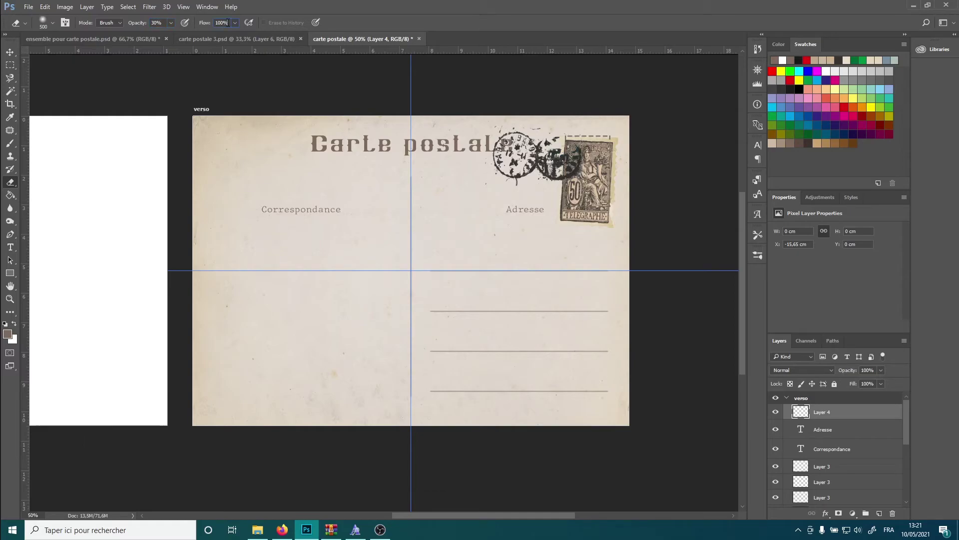
text(3)
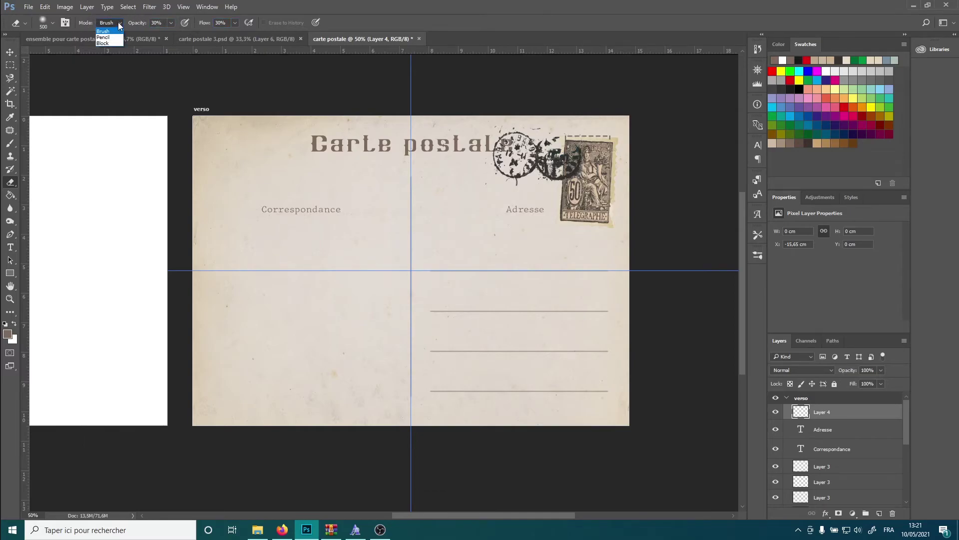
click(118, 23)
Step: Darken the verso's edges on the new layer with a soft 500 px brush in Darken mode at 30% opacity and 30% flow
click(15, 143)
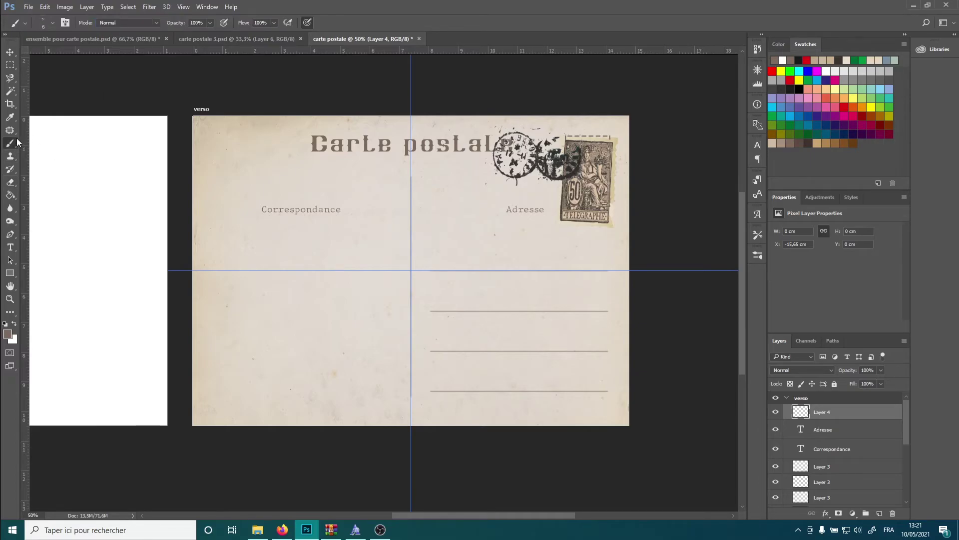
click(53, 22)
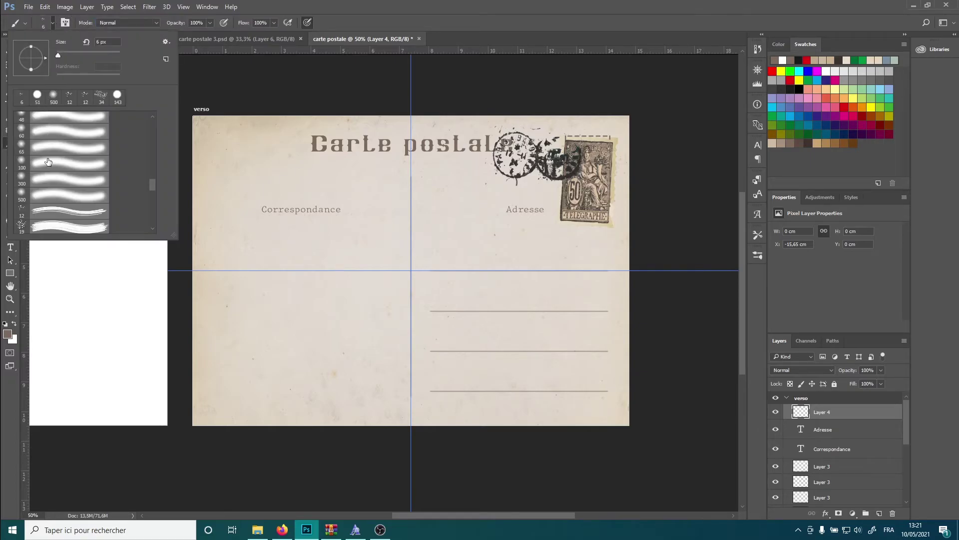
click(53, 95)
click(98, 23)
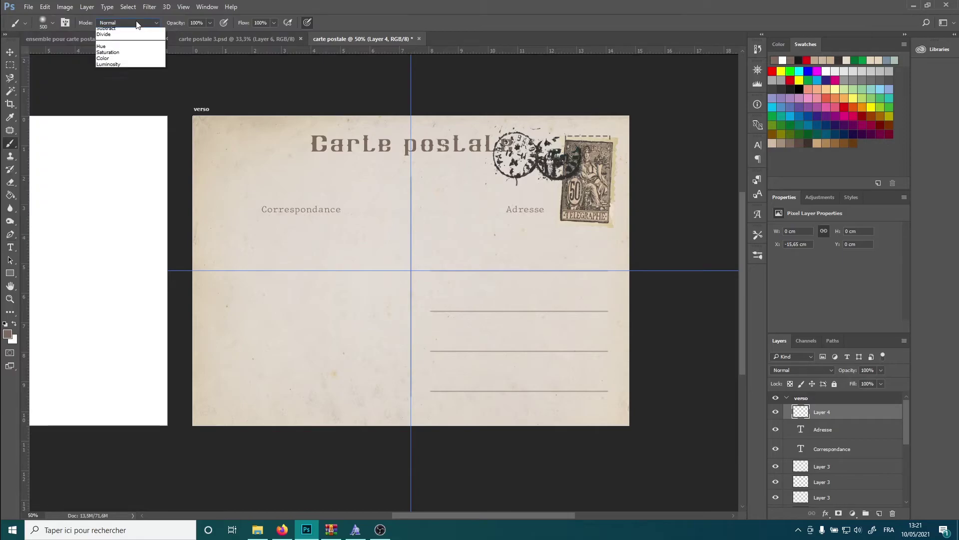
click(122, 62)
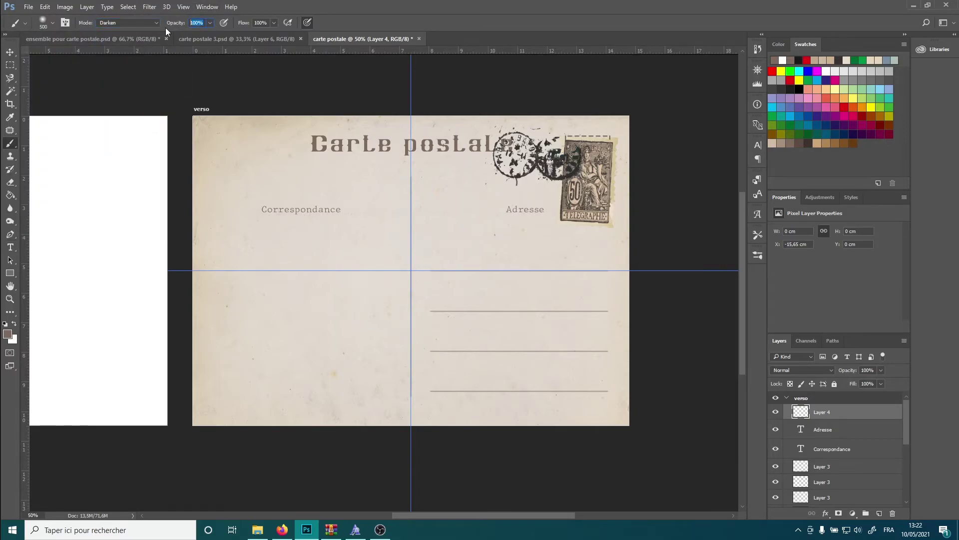
text(3030)
key(Return)
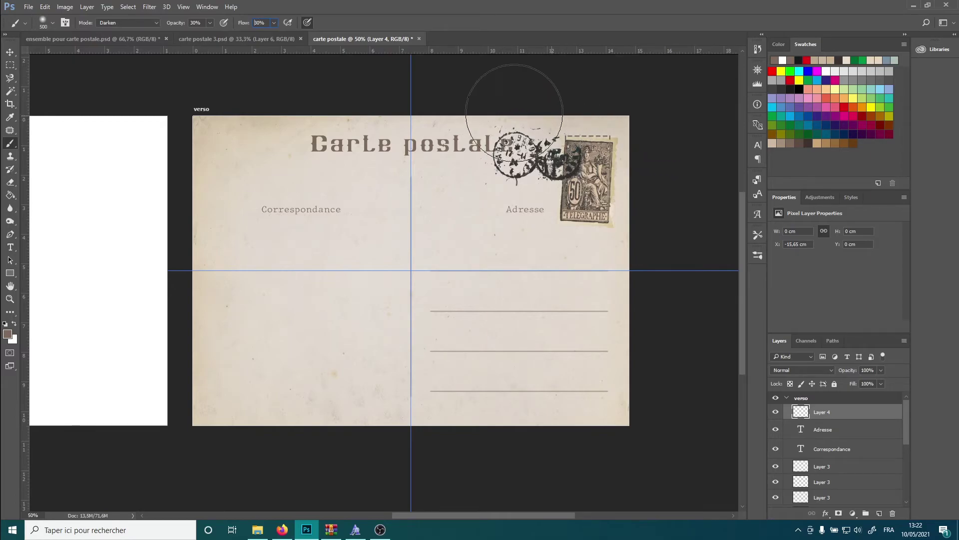
mouse_move(371, 103)
mouse_down()
mouse_move(232, 107)
mouse_move(252, 92)
mouse_up()
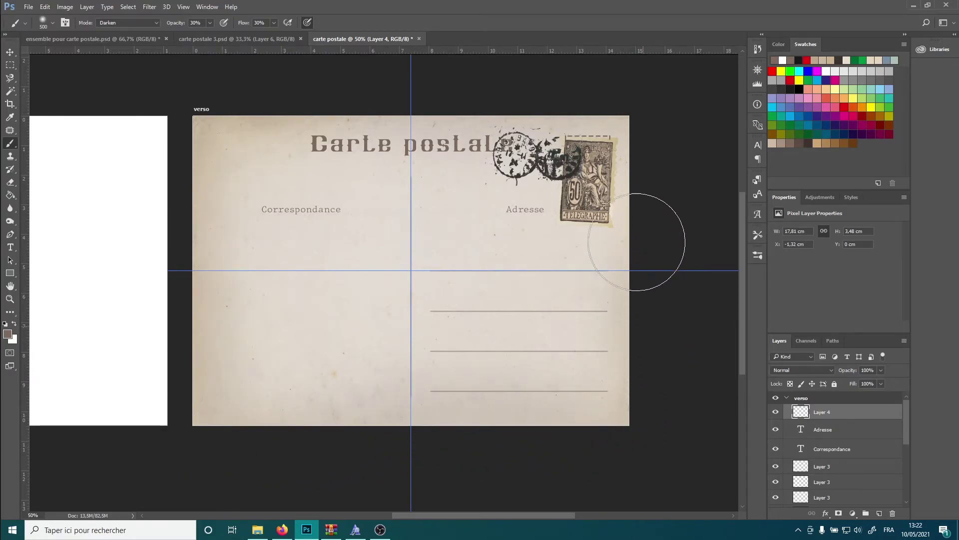
mouse_move(644, 119)
mouse_down()
mouse_move(625, 75)
mouse_move(184, 92)
mouse_up()
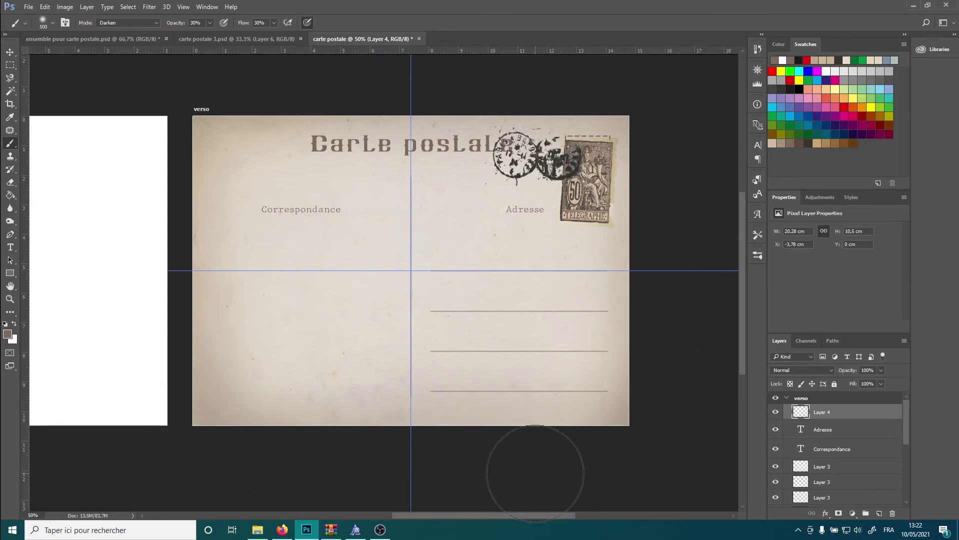
Step: Hide and collapse the verso artboard, and select the recto artboard
drag(556, 517, 580, 520)
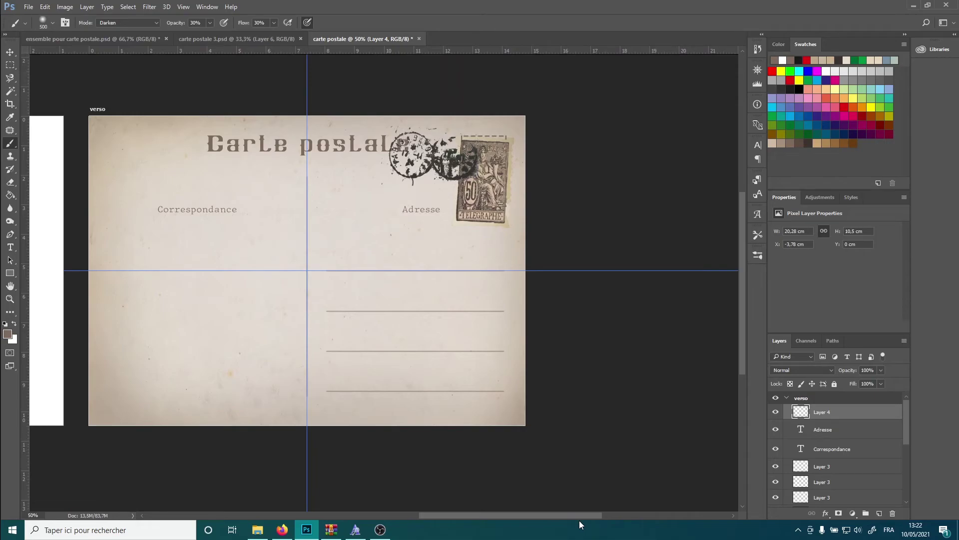
drag(579, 520, 438, 515)
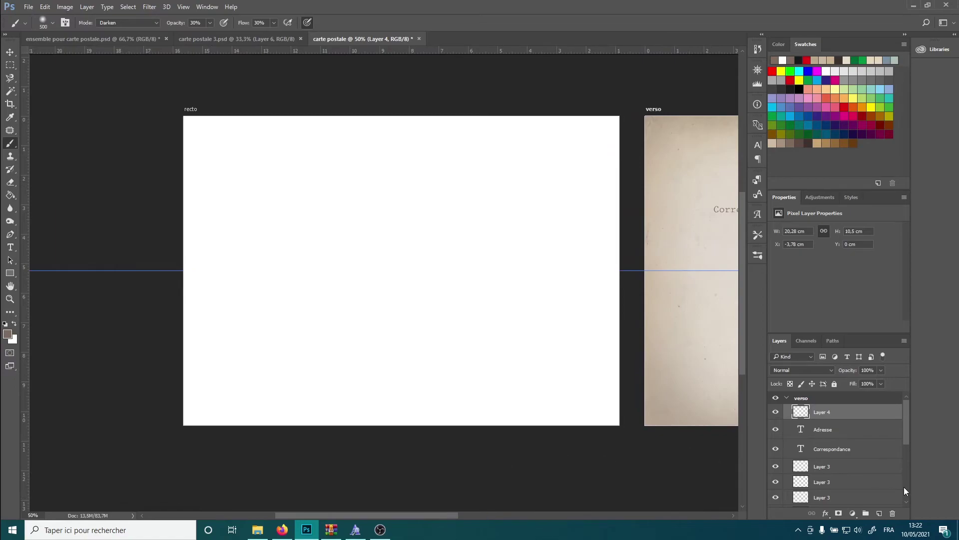
click(775, 398)
click(775, 398)
click(788, 399)
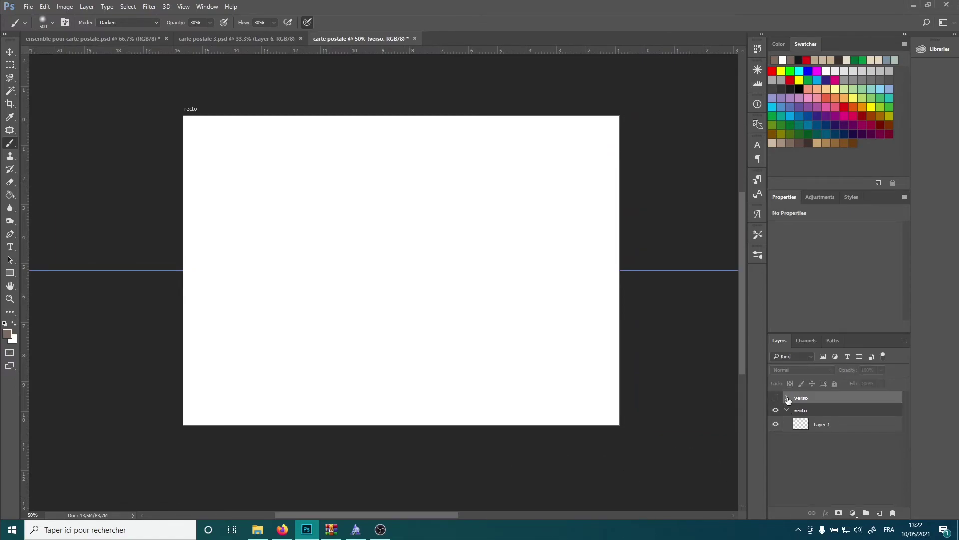
click(811, 414)
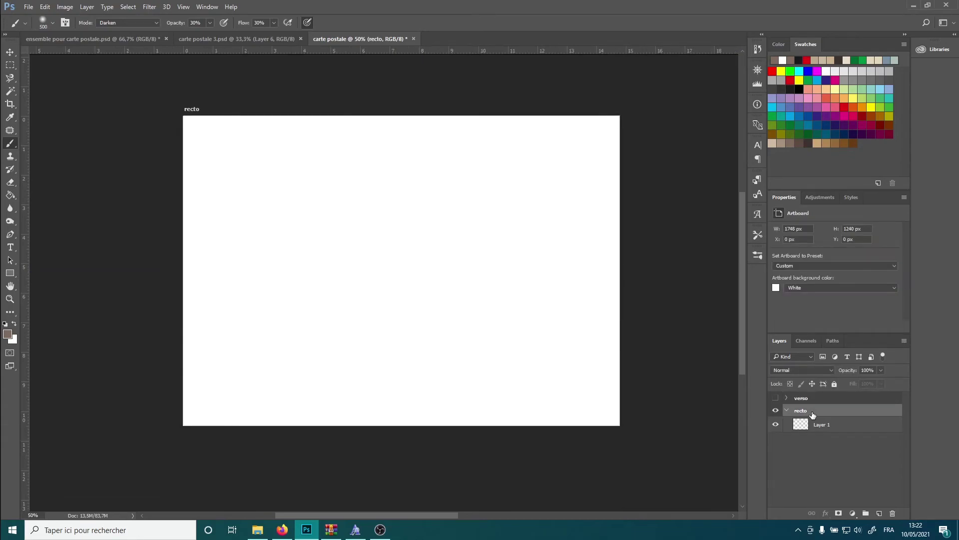
Step: Copy the flower picture and "papier vielli 1" layers from "ensemble pour carte postale.psd" into the recto artboard of "carte postale"
click(116, 40)
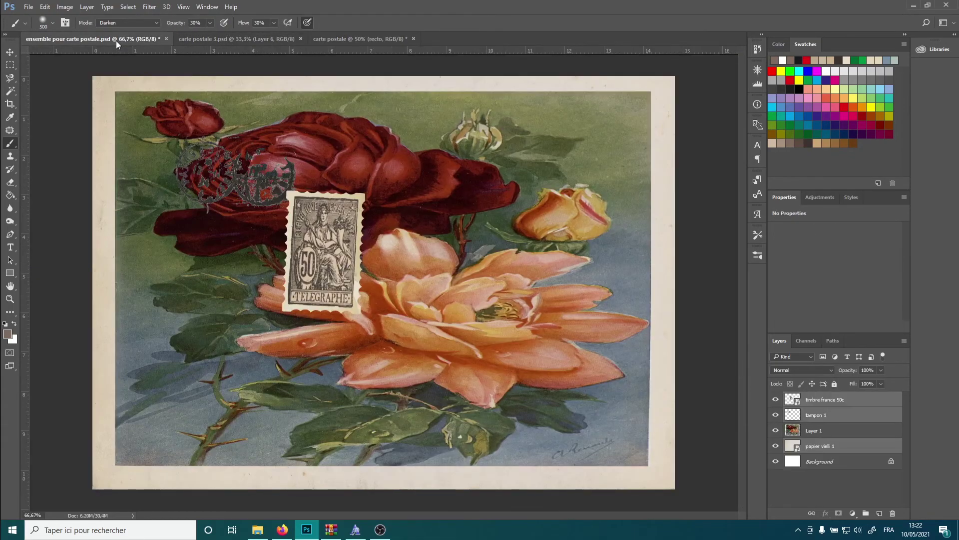
click(837, 433)
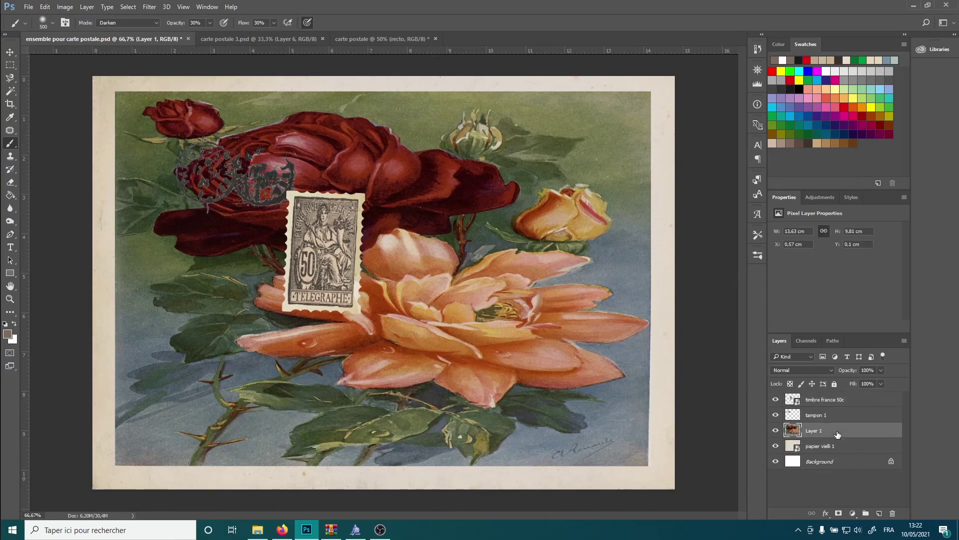
shift+click(836, 446)
drag(826, 435, 339, 33)
drag(339, 33, 380, 318)
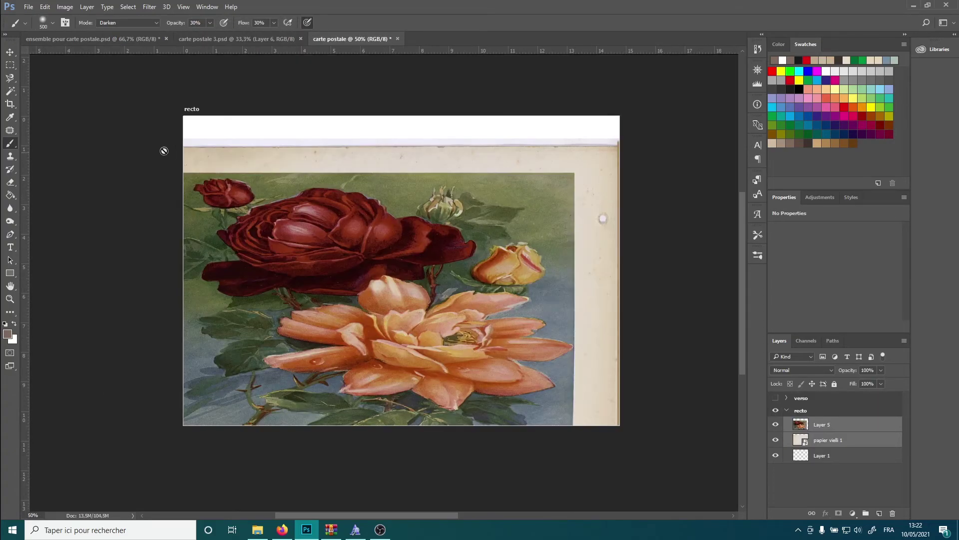
Step: Move the paper and flower picture together so the paper covers the recto artboard, and shift the picture slightly to the right
click(10, 52)
drag(605, 261, 625, 223)
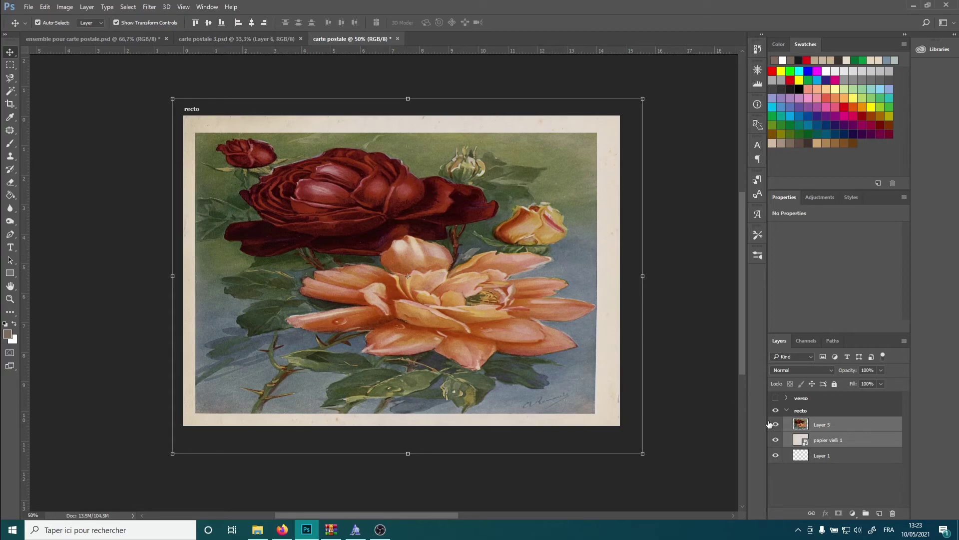
click(826, 426)
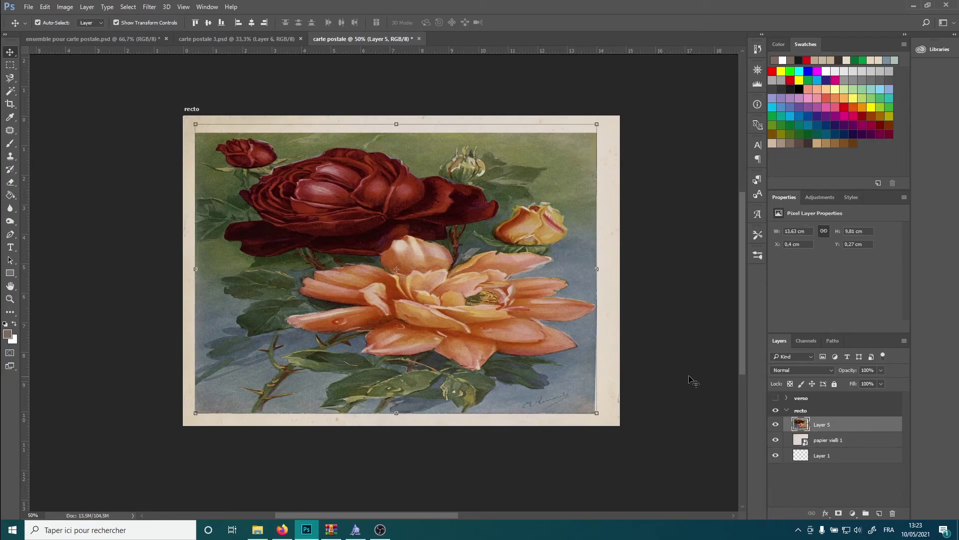
drag(487, 255, 490, 256)
Step: Enlarge the "papier vielli 1" layer in the recto artboard to about 17,13 × 12,44 cm
click(849, 440)
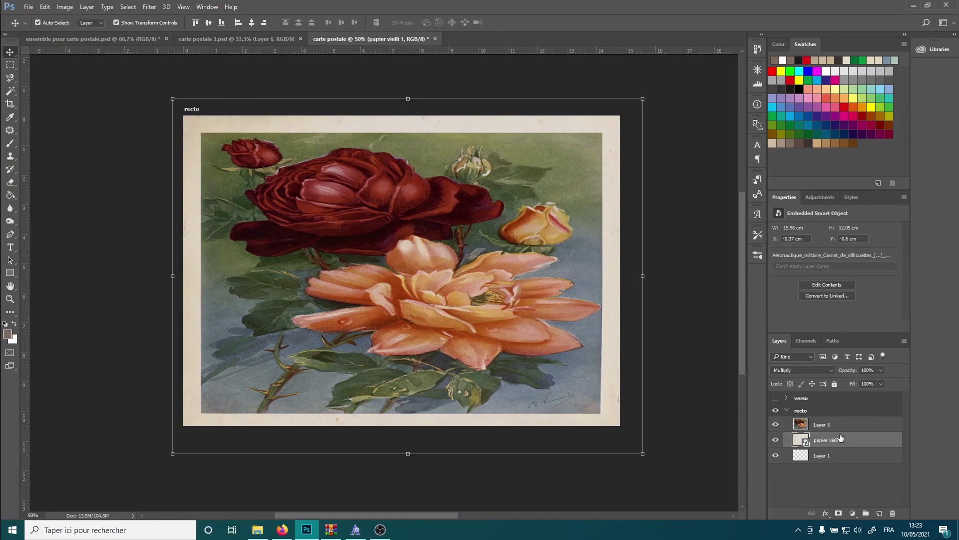
drag(643, 99, 653, 91)
drag(172, 453, 148, 457)
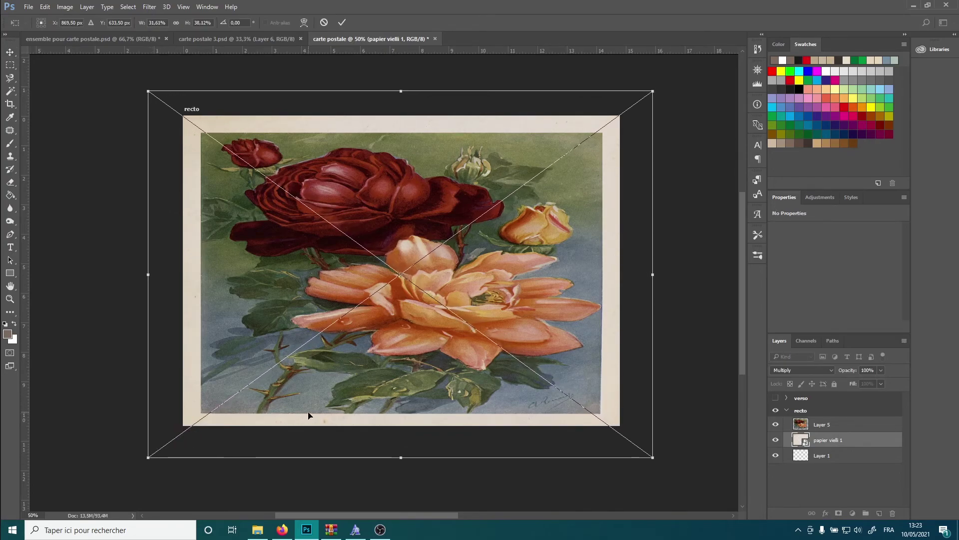
key(Return)
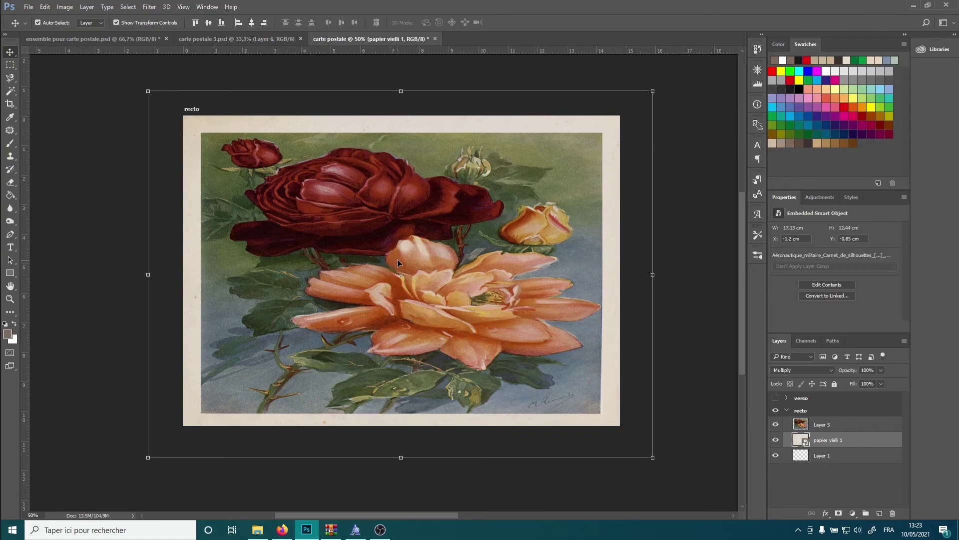
Step: Reposition the flower picture slightly left and up so it sits centred within the paper border
click(398, 262)
drag(397, 259, 395, 256)
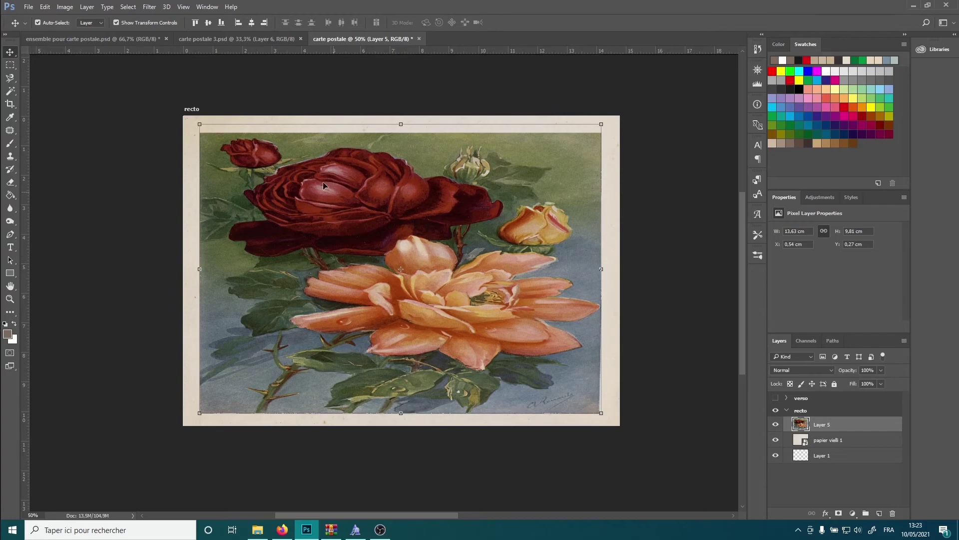
click(211, 23)
click(250, 25)
drag(429, 339, 425, 327)
click(689, 428)
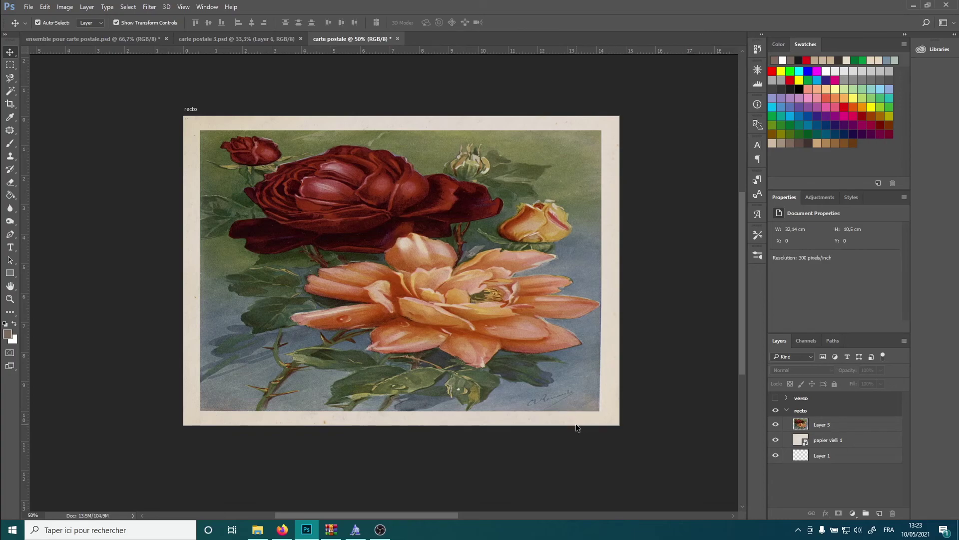
Step: Add a new empty layer and place it above the flower picture in the recto artboard
click(823, 445)
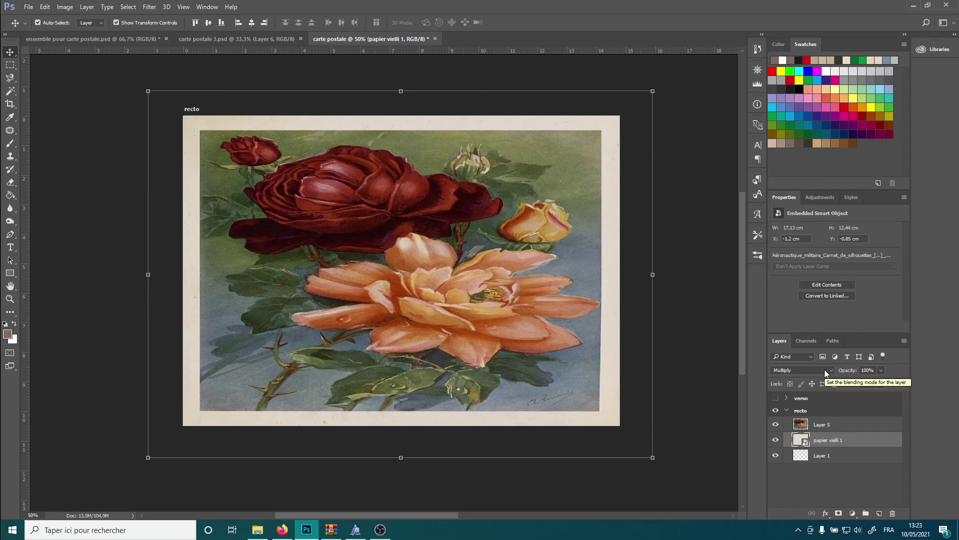
click(707, 413)
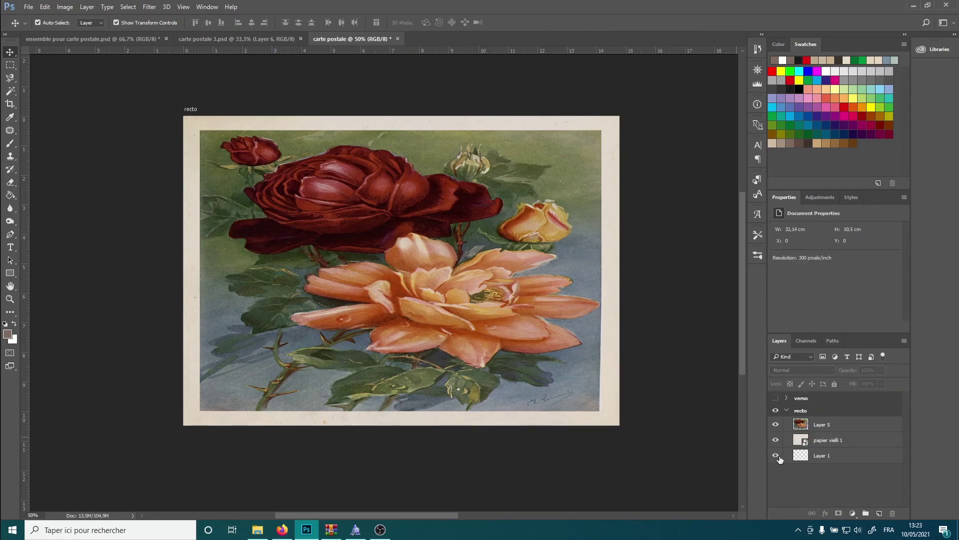
click(879, 515)
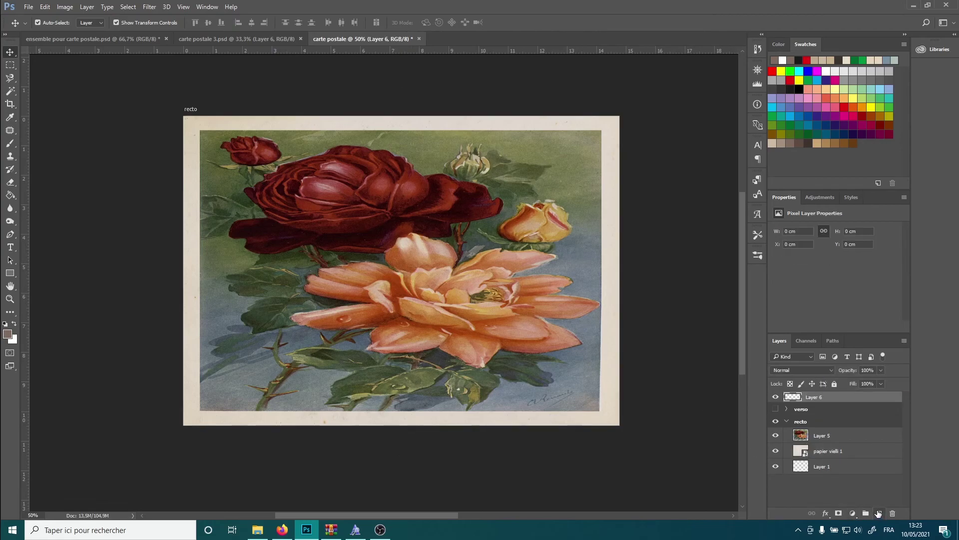
drag(810, 398, 820, 427)
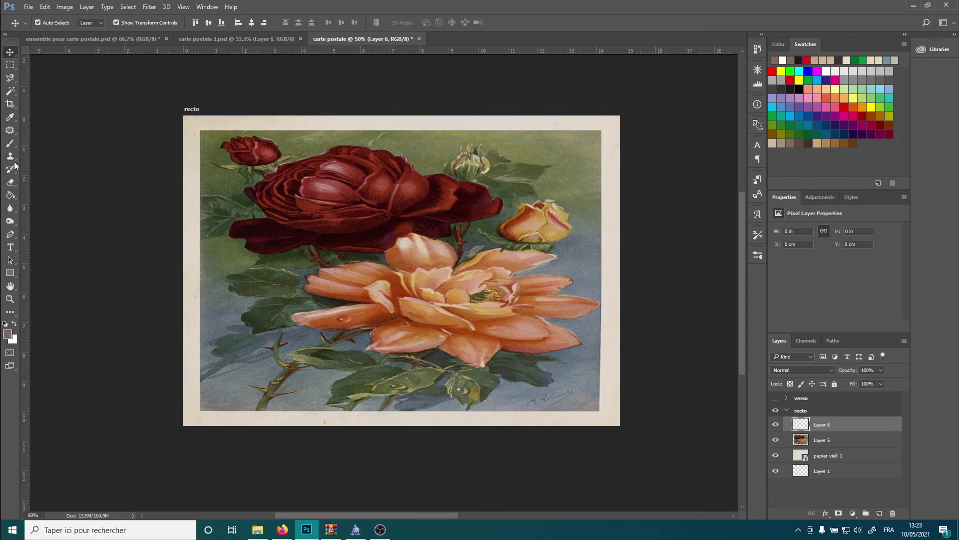
Step: Darken the recto's edges on the new layer with the soft 500 px brush in Darken mode at 30% opacity and flow
click(13, 146)
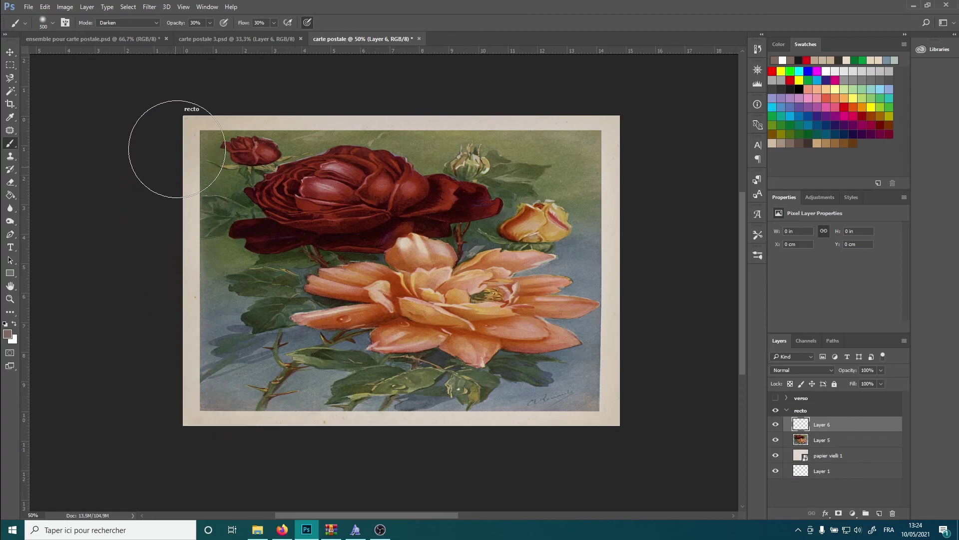
mouse_move(395, 116)
mouse_down()
mouse_move(568, 114)
mouse_move(611, 124)
mouse_up()
mouse_move(628, 403)
mouse_down()
mouse_move(456, 442)
mouse_move(232, 423)
mouse_move(208, 401)
mouse_move(300, 435)
mouse_move(512, 450)
mouse_up()
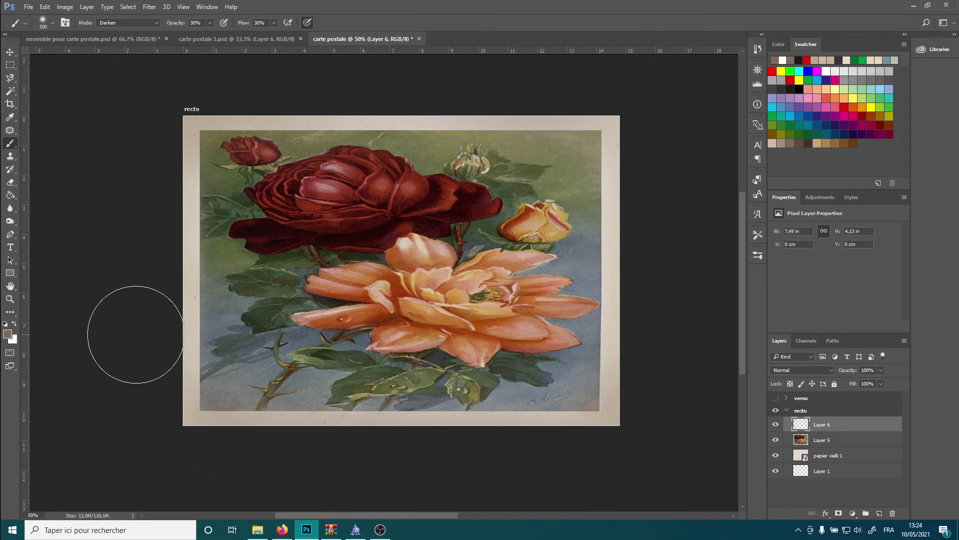
key(ctrl+z)
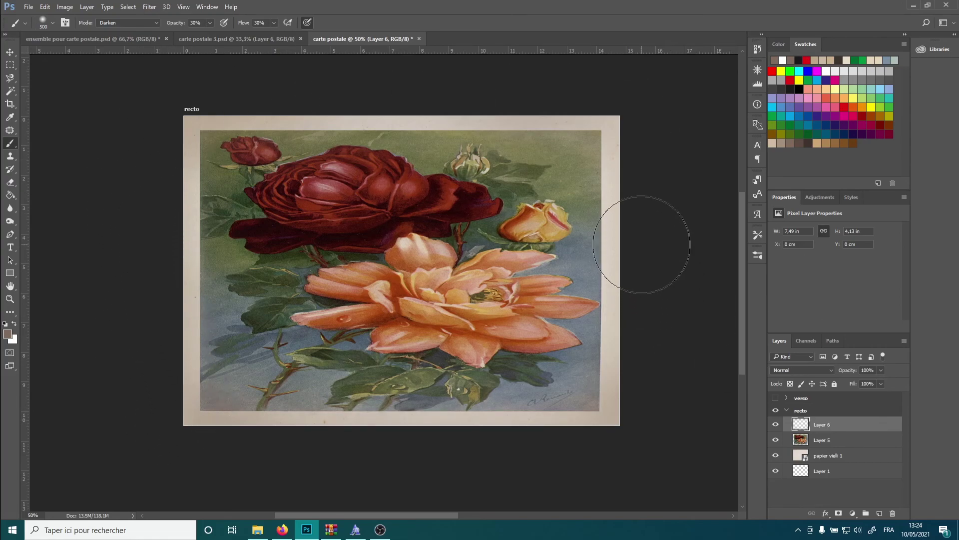
click(643, 283)
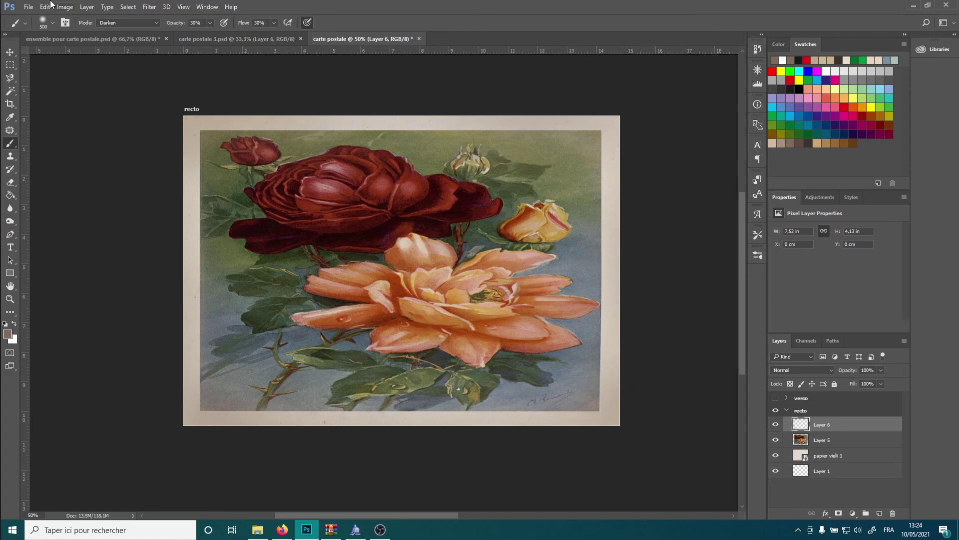
Step: Show the verso artboard again and bring both sides of the postcard into view together
click(775, 398)
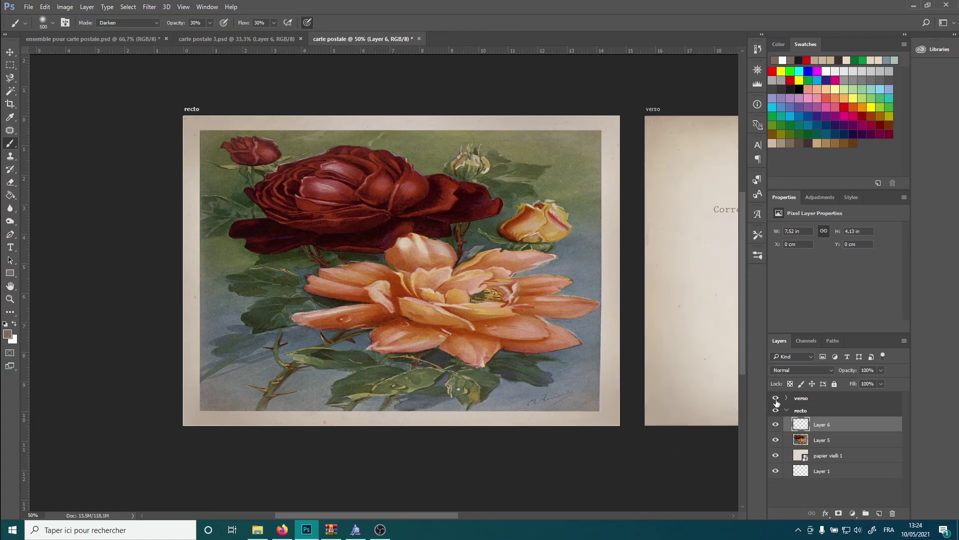
key(ctrl+minus)
key(ctrl+minus)
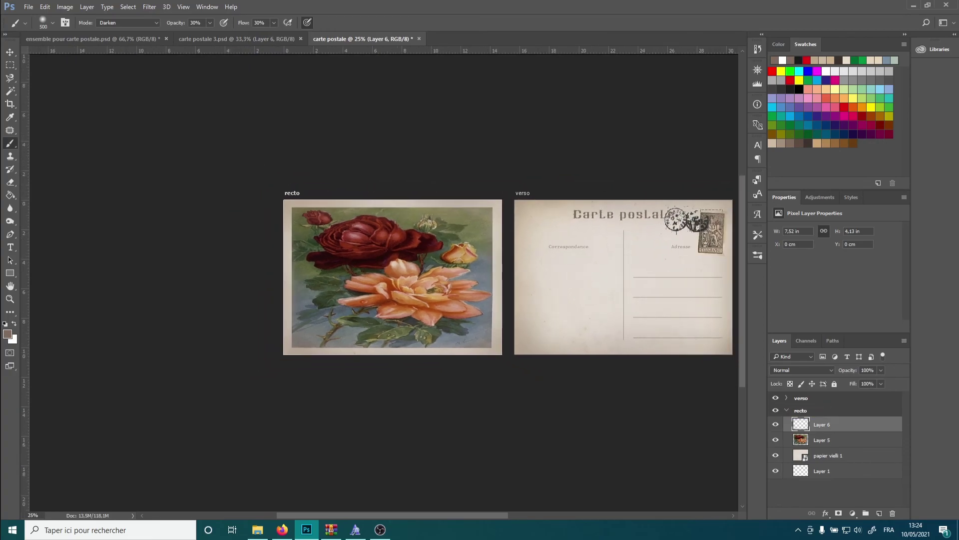
drag(441, 516, 478, 518)
key(ctrl+plus)
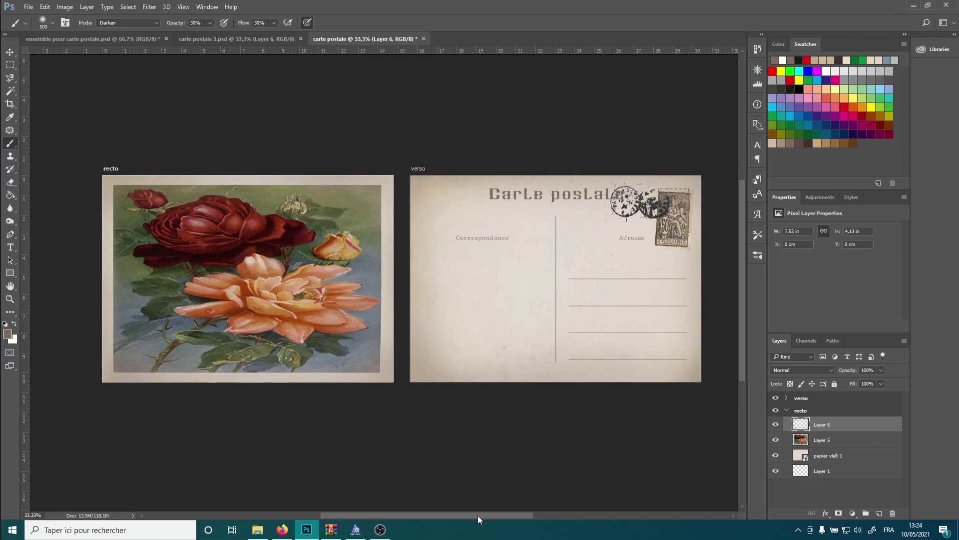